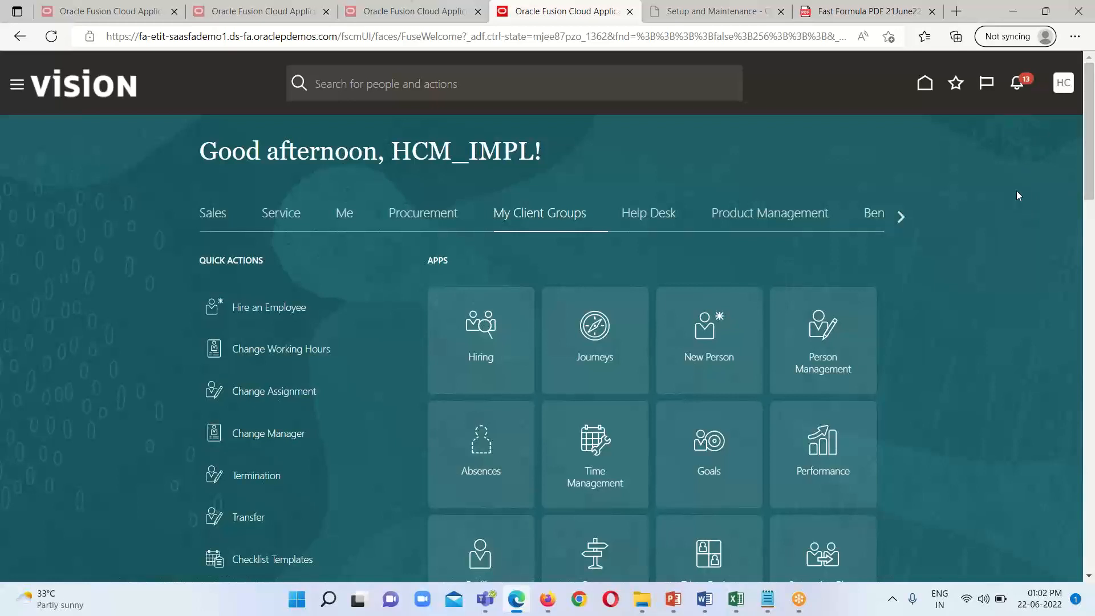
Open Setup and Maintenance and show its list of additional setup tasks
{"action": "left_click", "coordinate": [1063, 85]}
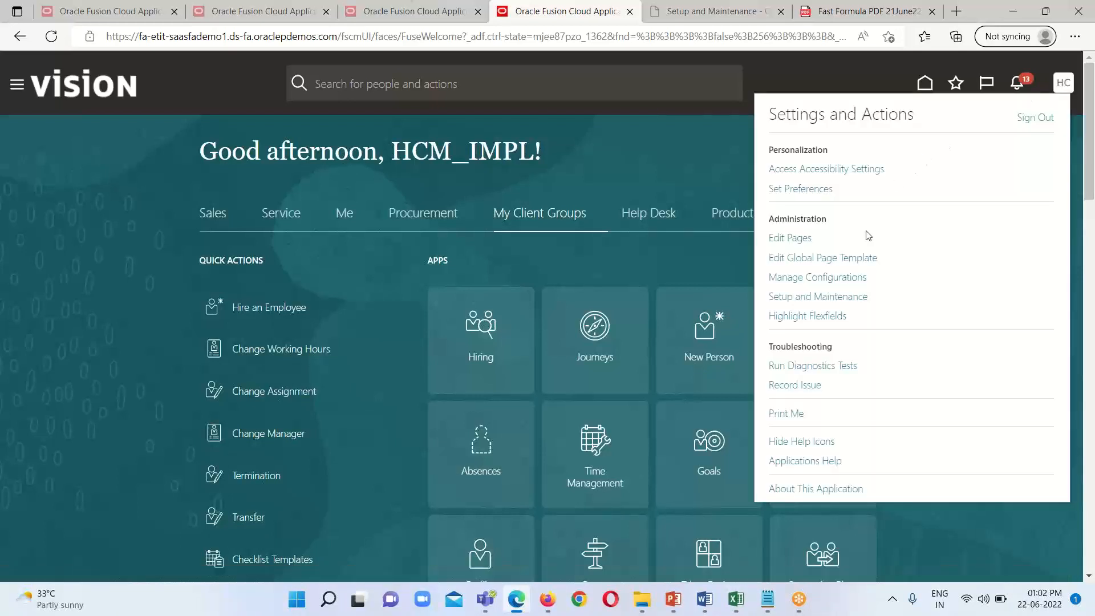
{"action": "left_click", "coordinate": [825, 297]}
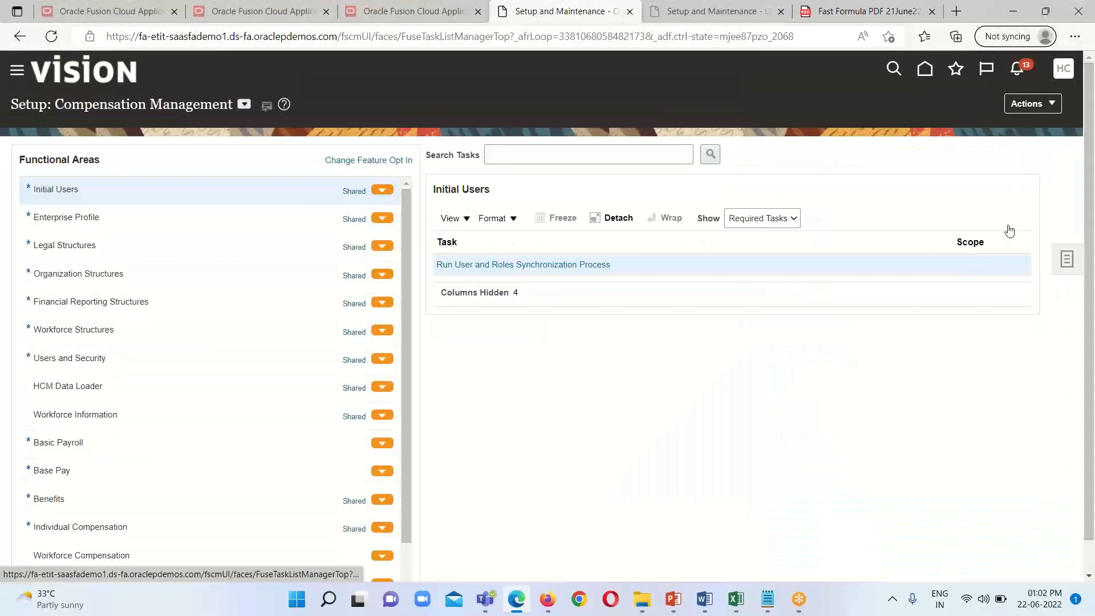
{"action": "left_click", "coordinate": [1066, 258]}
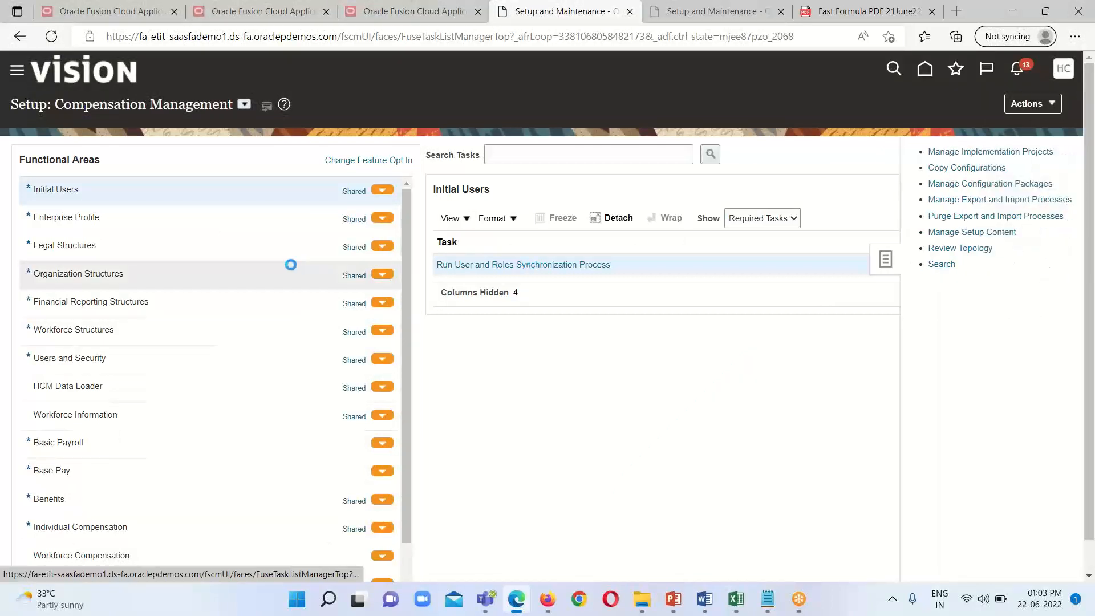
Search the setup tasks for "Fast Formula" and open the Fast Formulas task from the Fast Formula business object
{"action": "left_click", "coordinate": [300, 153]}
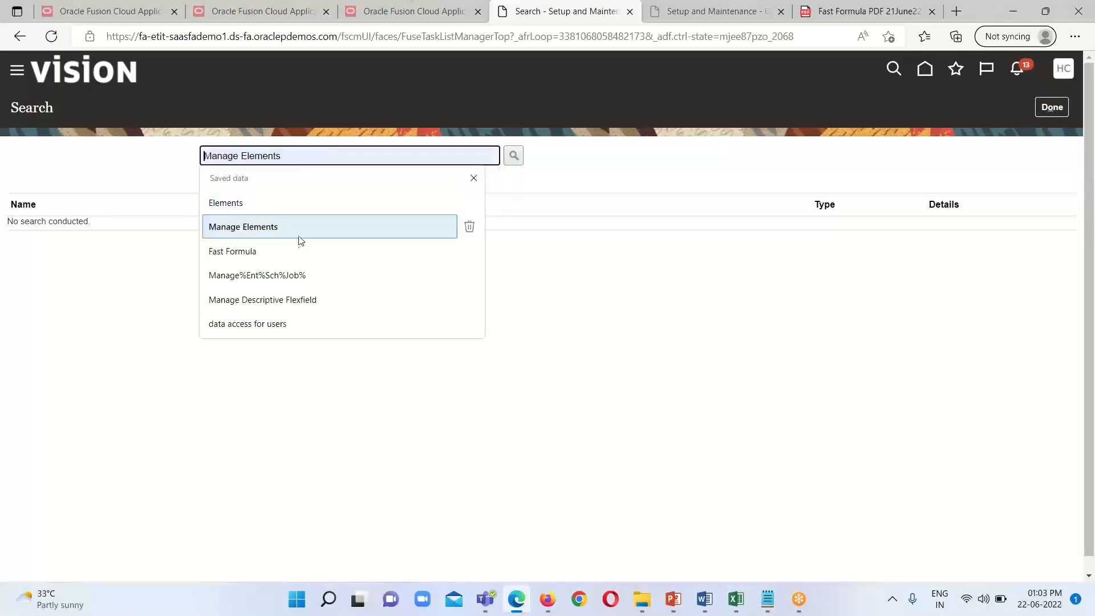
{"action": "left_click", "coordinate": [255, 254]}
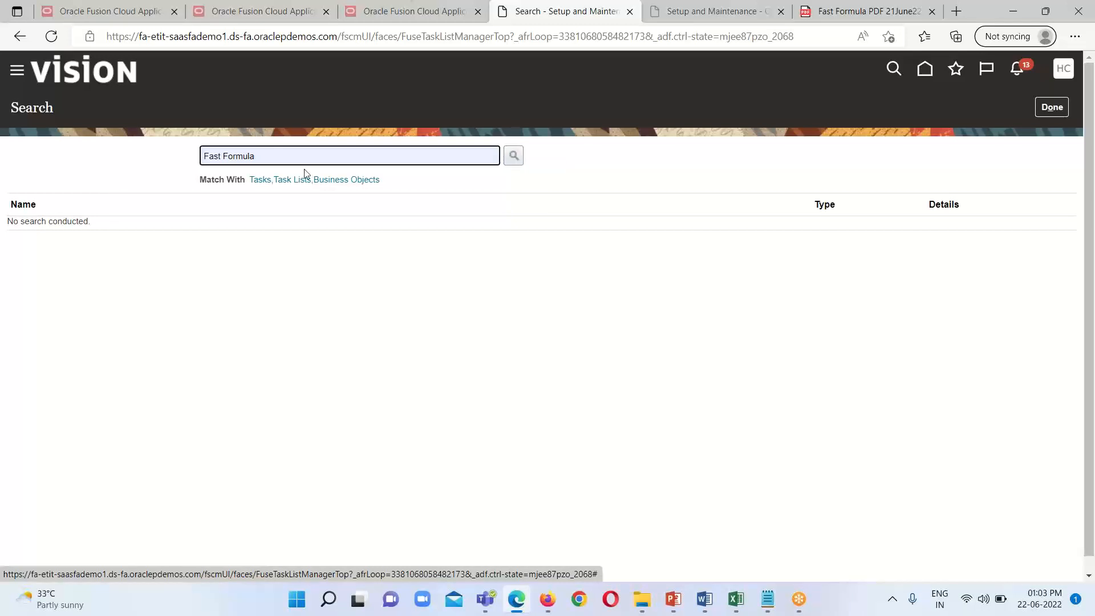
{"action": "left_click", "coordinate": [515, 158]}
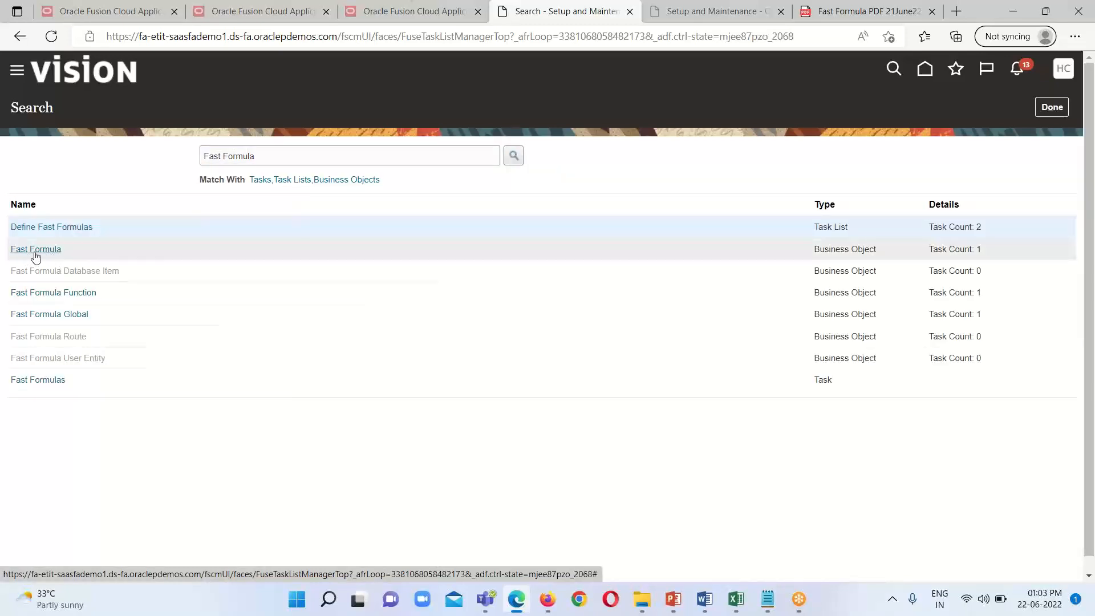
{"action": "left_click", "coordinate": [31, 251]}
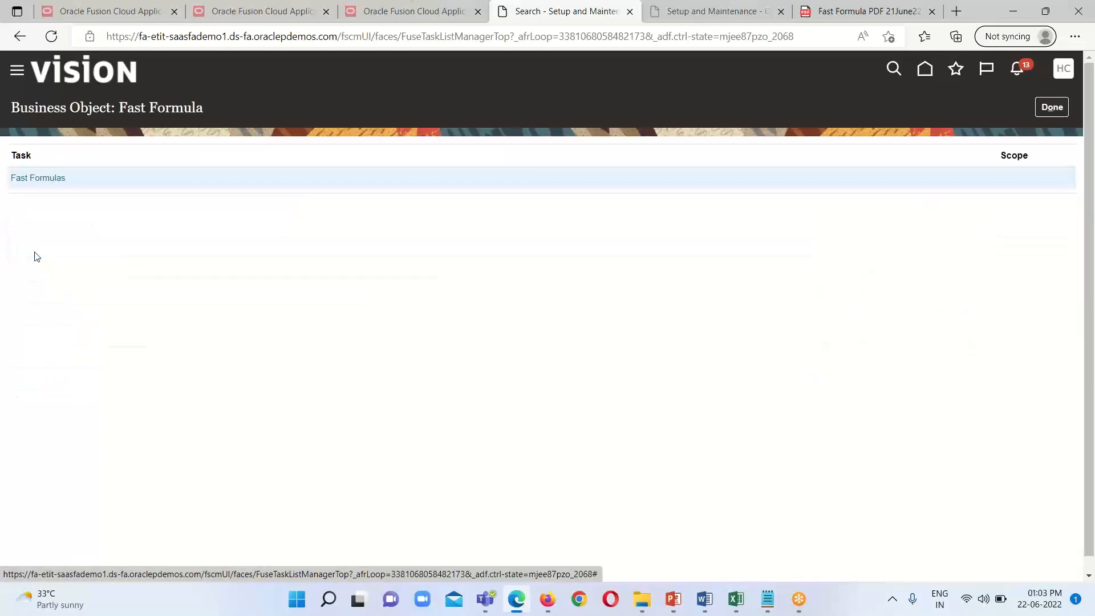
{"action": "left_click", "coordinate": [51, 178]}
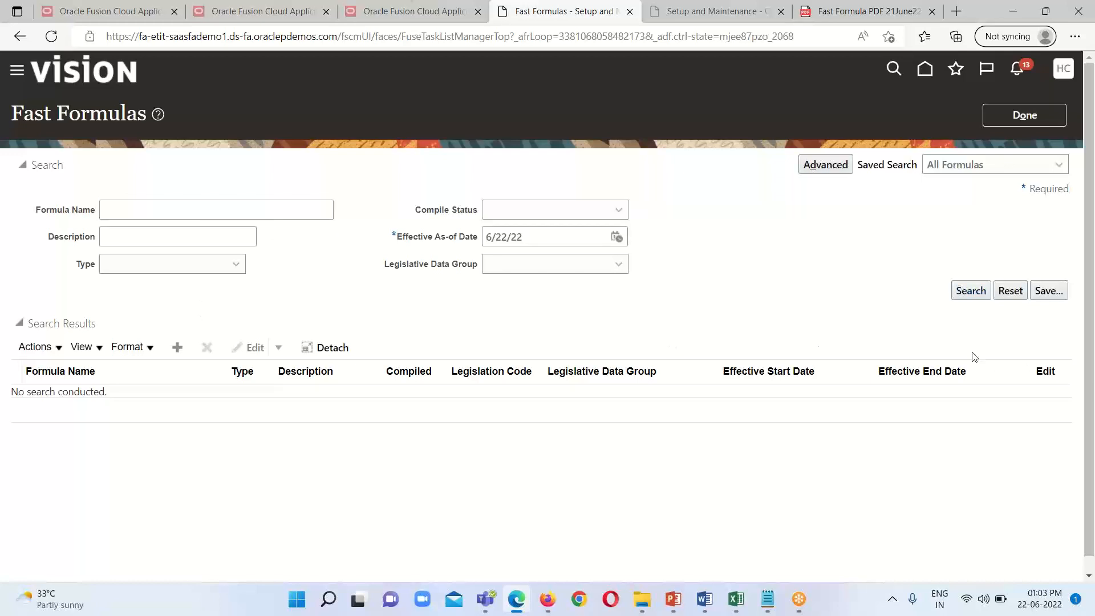
List the existing fast formulas without any name or type filter and look through them
{"action": "left_click", "coordinate": [972, 291]}
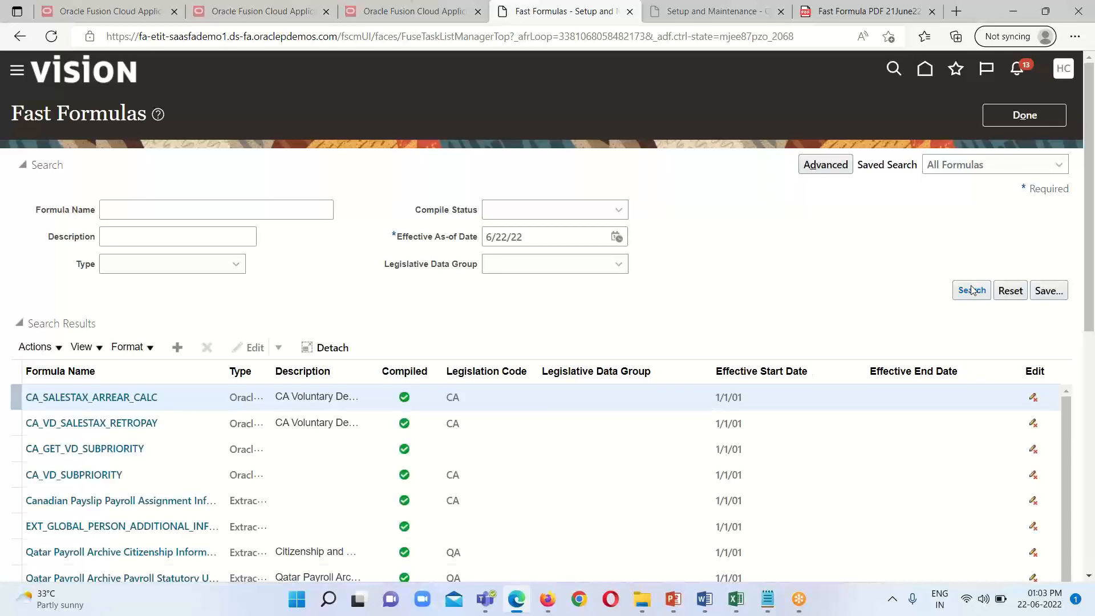
{"action": "scroll", "coordinate": [766, 359], "scroll_direction": "down", "scroll_amount": 3}
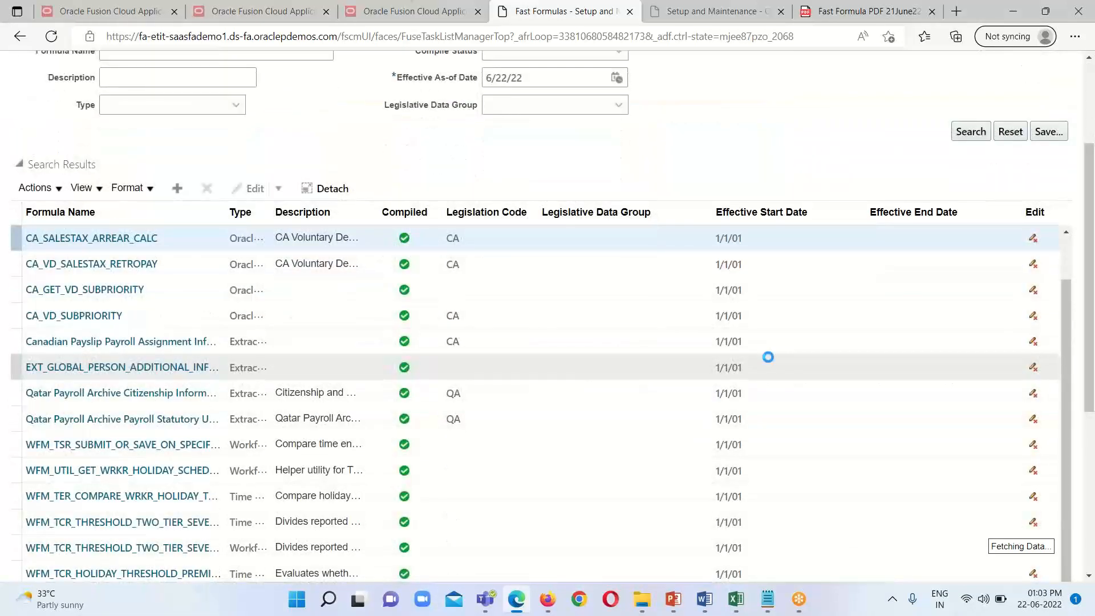
{"action": "scroll", "coordinate": [838, 384], "scroll_direction": "up", "scroll_amount": 3}
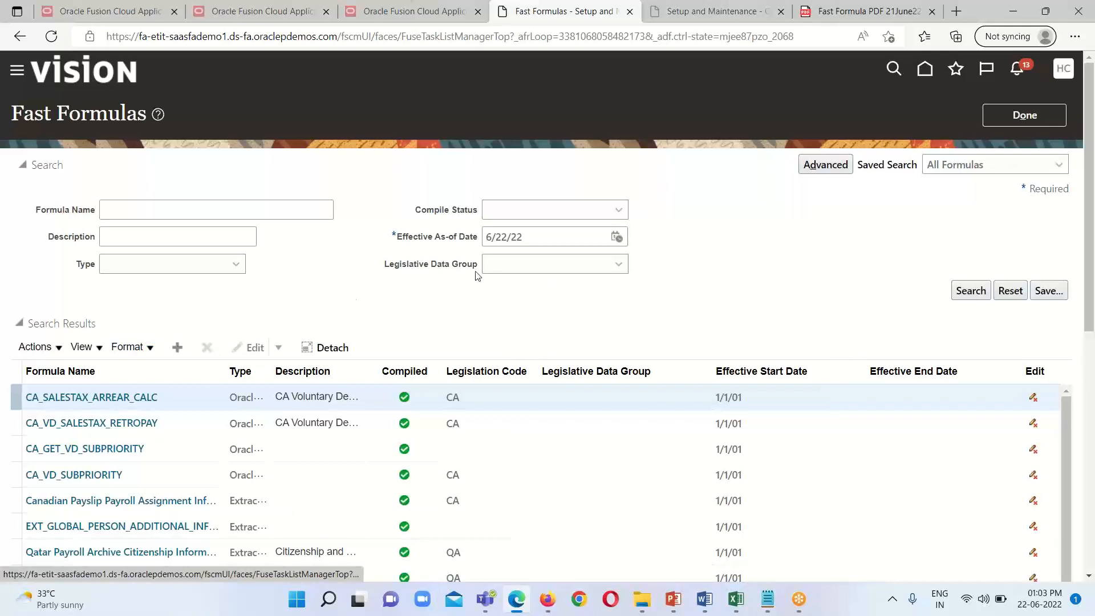
Replace the Effective As-of Date in the formula search criteria with 1//1/1951
{"action": "left_click_drag", "start_coordinate": [489, 240], "coordinate": [578, 239]}
{"action": "key", "text": "BackSpace"}
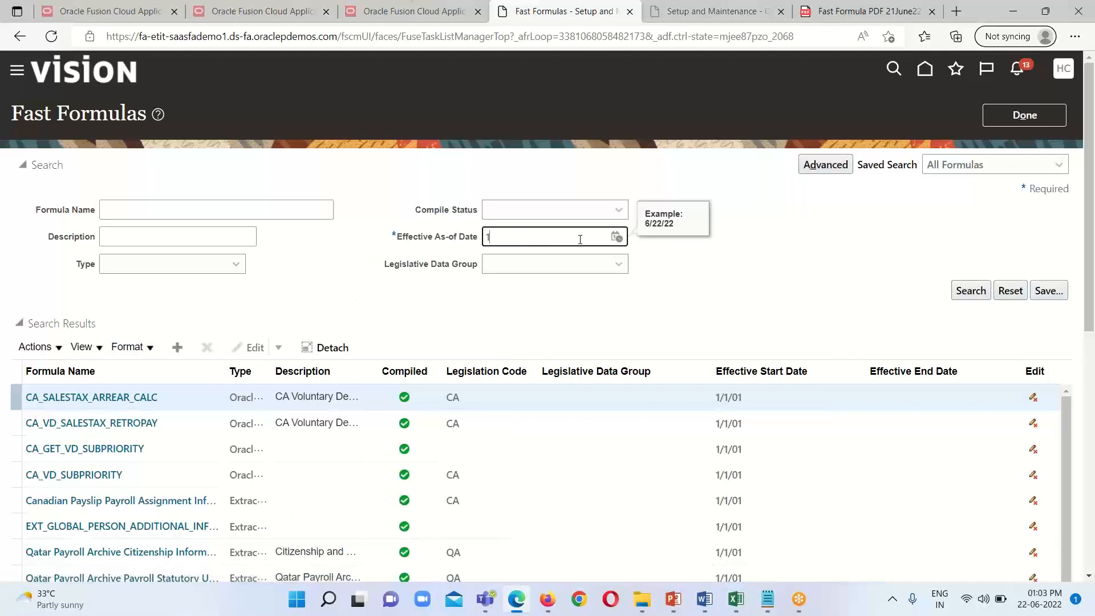
{"action": "type", "text": "1/"}
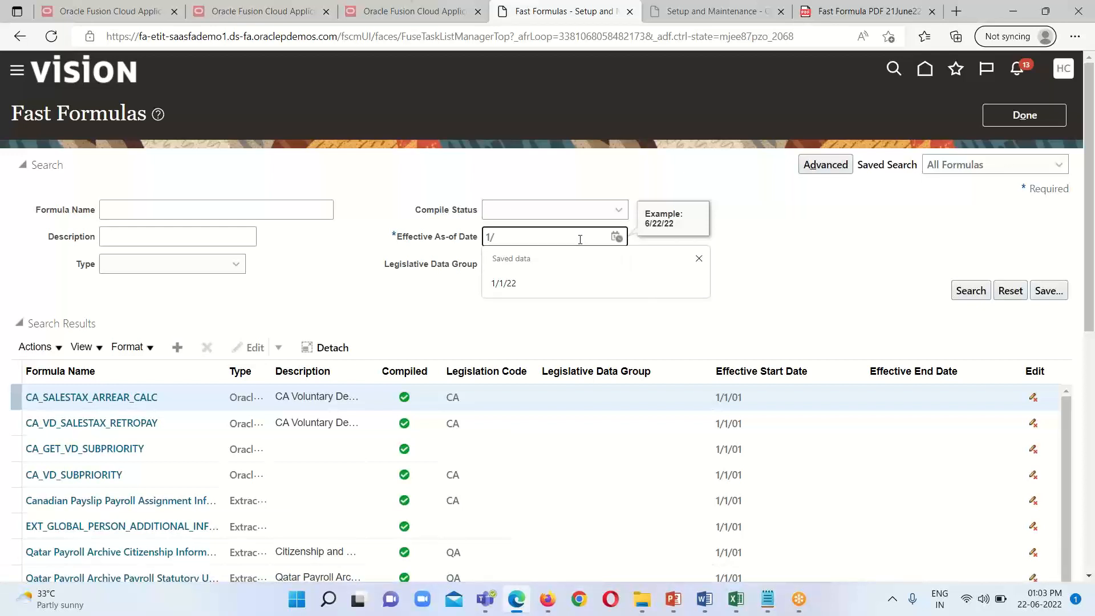
{"action": "type", "text": "/1/"}
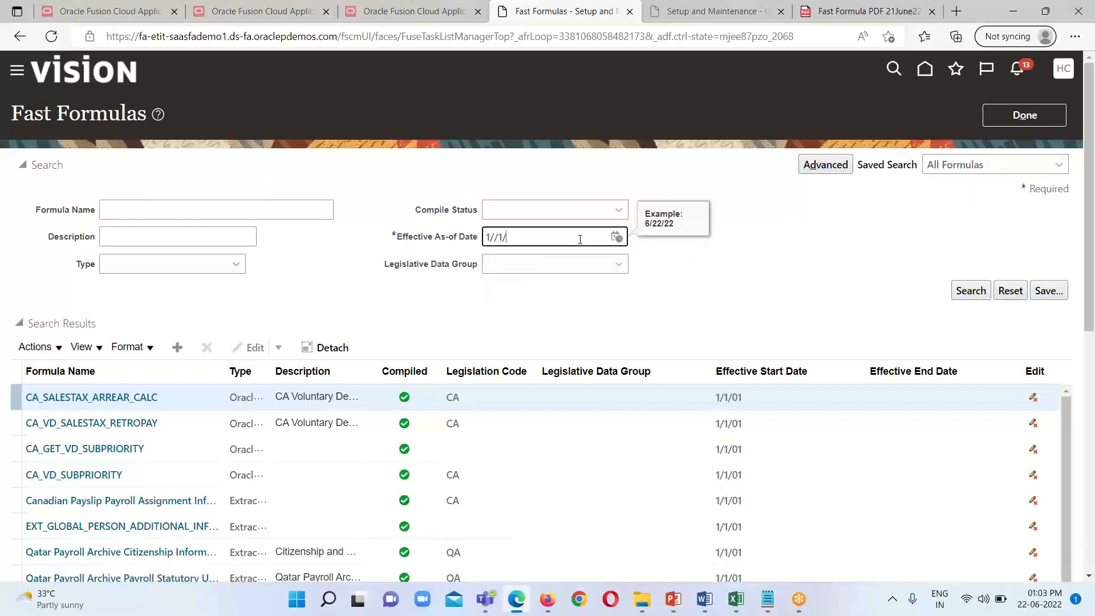
{"action": "type", "text": "1951"}
Start creating a new fast formula and name it ELEM_IN_VAL_FF_1
{"action": "left_click", "coordinate": [174, 350]}
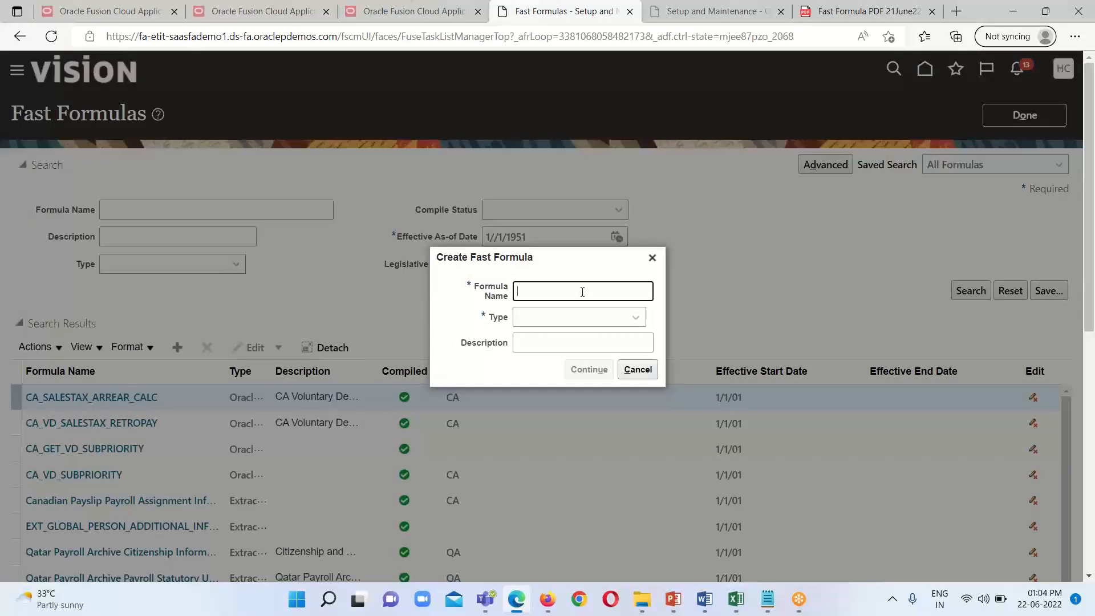
{"action": "type", "text": "EL"}
{"action": "type", "text": "E"}
{"action": "type", "text": "m"}
{"action": "type", "text": "M"}
{"action": "type", "text": "_"}
{"action": "type", "text": "IN"}
{"action": "type", "text": "_"}
{"action": "type", "text": "VAL"}
{"action": "type", "text": "_FF"}
{"action": "type", "text": "_1"}
Set the new formula's type to Element Input Validation
{"action": "left_click", "coordinate": [603, 323]}
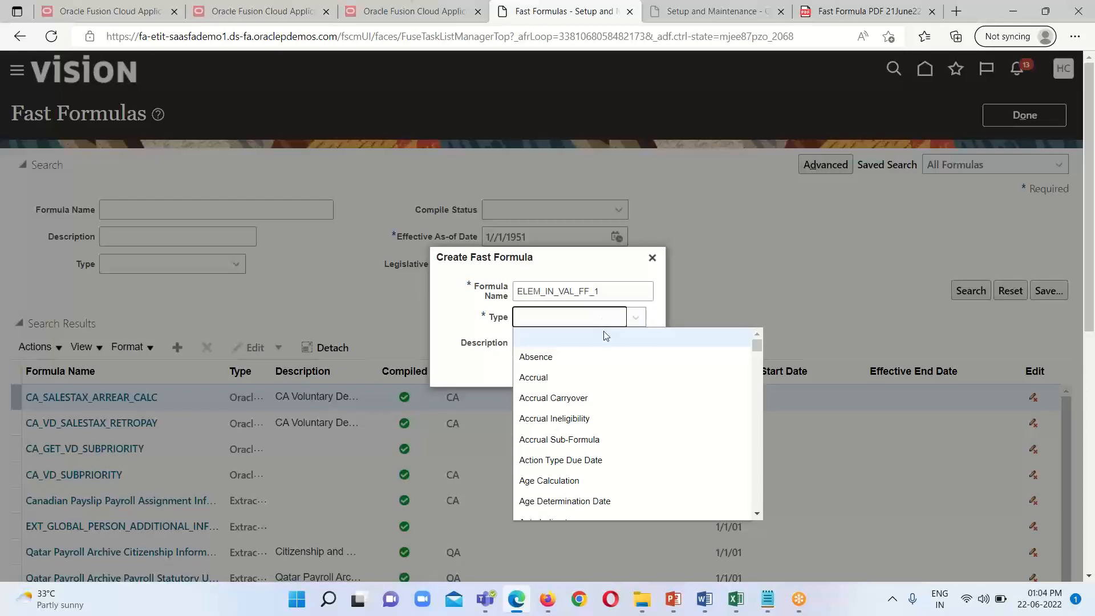
{"action": "scroll", "coordinate": [630, 395], "scroll_direction": "down", "scroll_amount": 5}
{"action": "scroll", "coordinate": [645, 343], "scroll_direction": "down", "scroll_amount": 6}
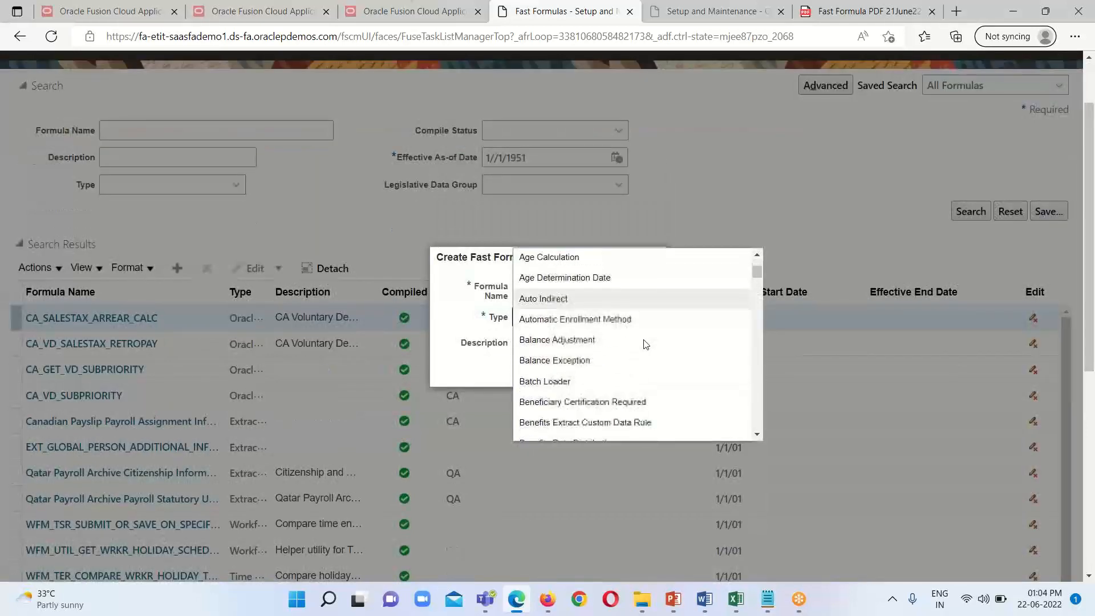
{"action": "scroll", "coordinate": [645, 343], "scroll_direction": "down", "scroll_amount": 7}
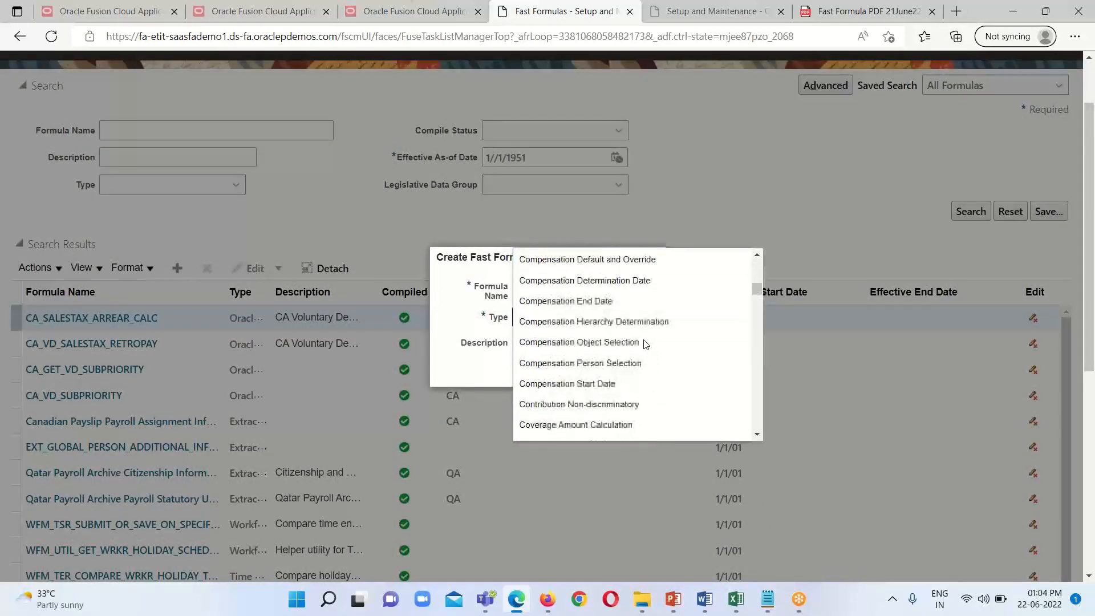
{"action": "scroll", "coordinate": [645, 343], "scroll_direction": "down", "scroll_amount": 3}
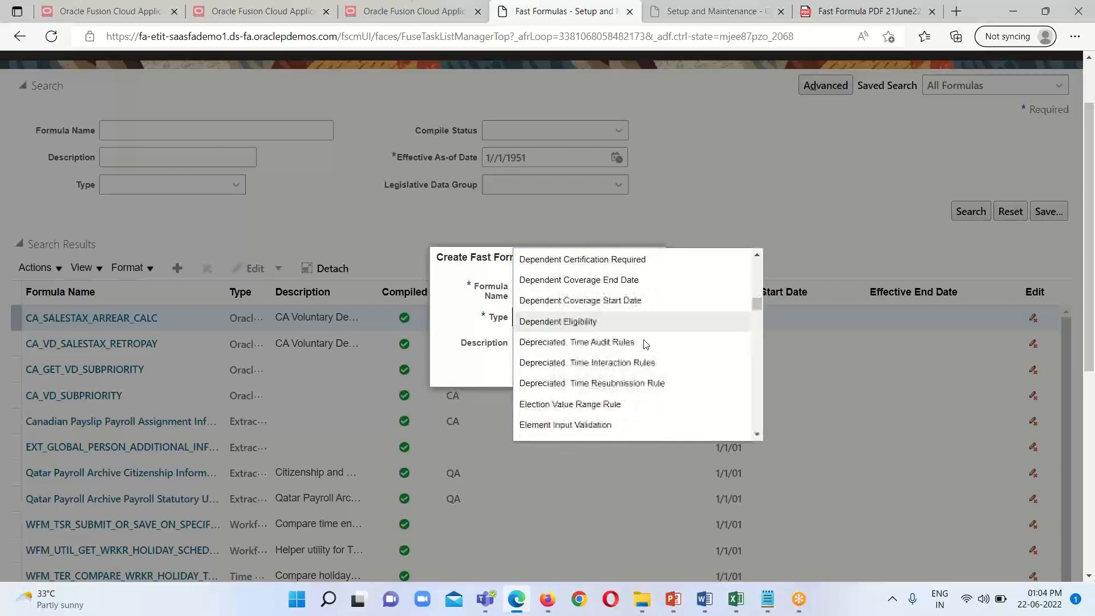
{"action": "left_click", "coordinate": [594, 332]}
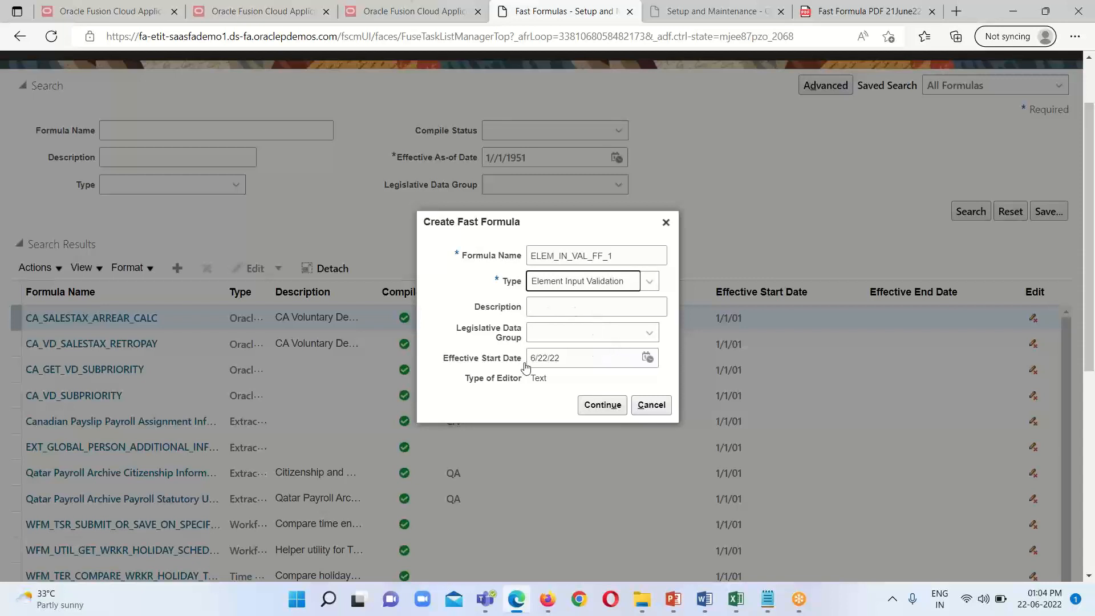
Set the formula's Effective Start Date to 1/1/1951 and continue to the formula editor
{"action": "left_click_drag", "start_coordinate": [533, 360], "coordinate": [626, 355]}
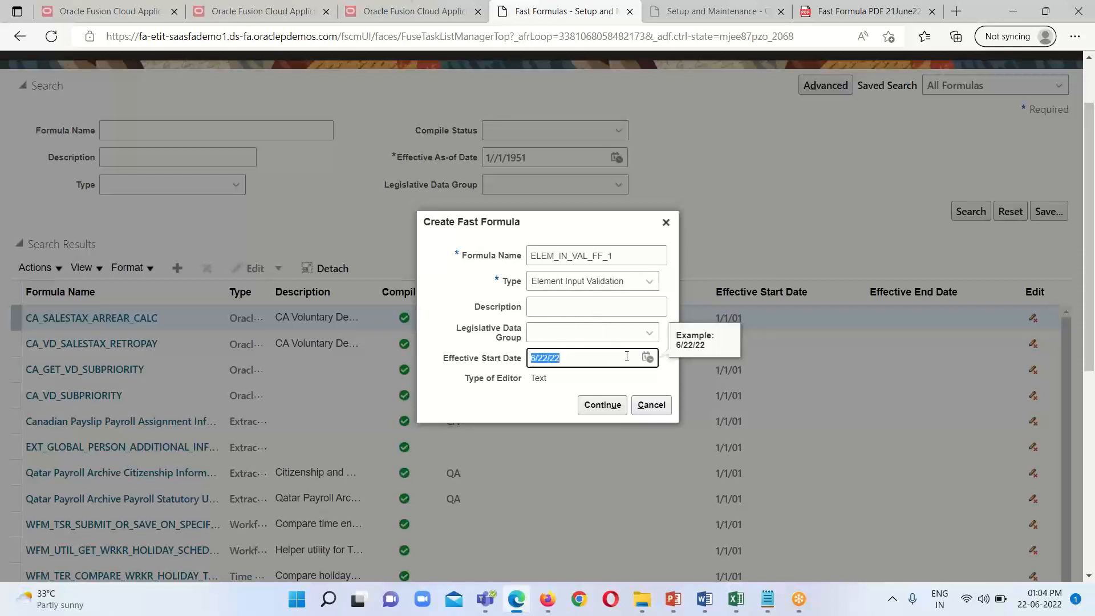
{"action": "type", "text": "1/1/1951"}
{"action": "left_click", "coordinate": [602, 407]}
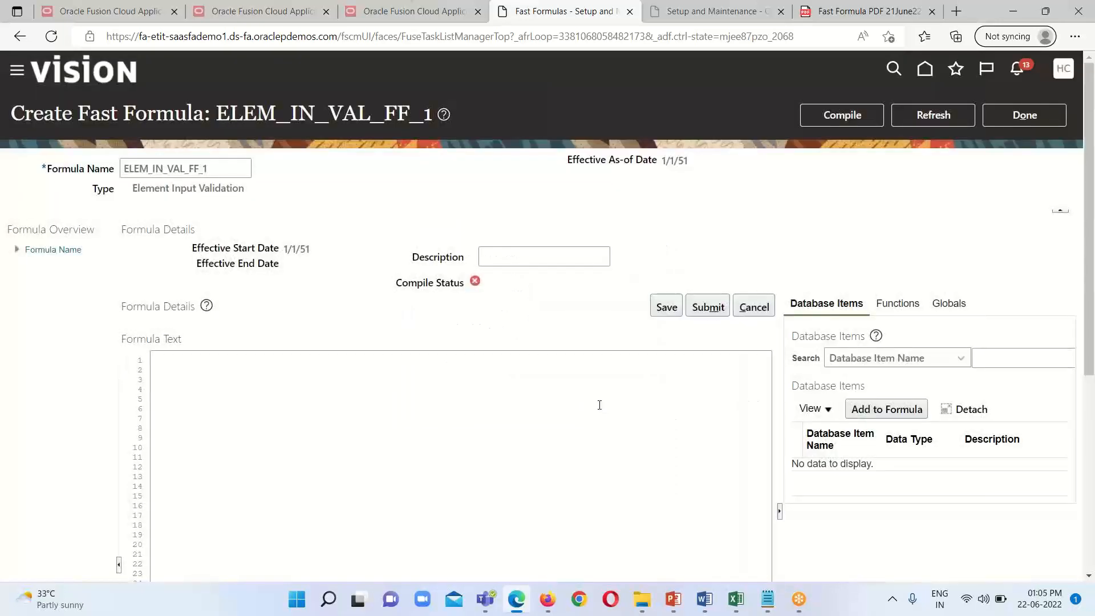
{"action": "scroll", "coordinate": [323, 434], "scroll_direction": "down", "scroll_amount": 3}
{"action": "scroll", "coordinate": [324, 433], "scroll_direction": "up", "scroll_amount": 3}
{"action": "scroll", "coordinate": [324, 434], "scroll_direction": "down", "scroll_amount": 1}
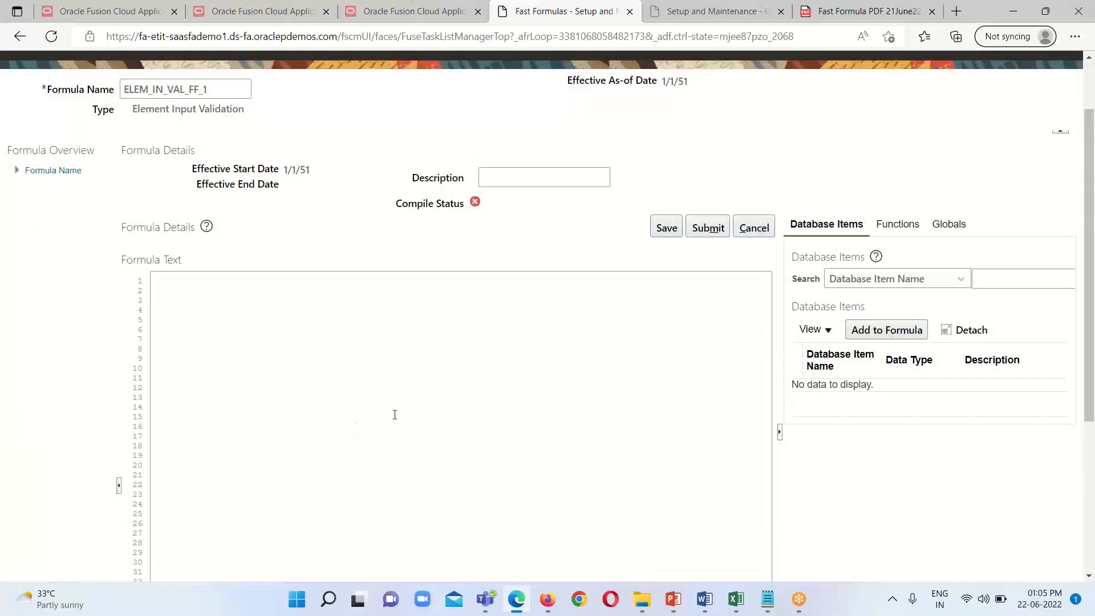
{"action": "scroll", "coordinate": [394, 414], "scroll_direction": "down", "scroll_amount": 3}
{"action": "scroll", "coordinate": [394, 415], "scroll_direction": "up", "scroll_amount": 5}
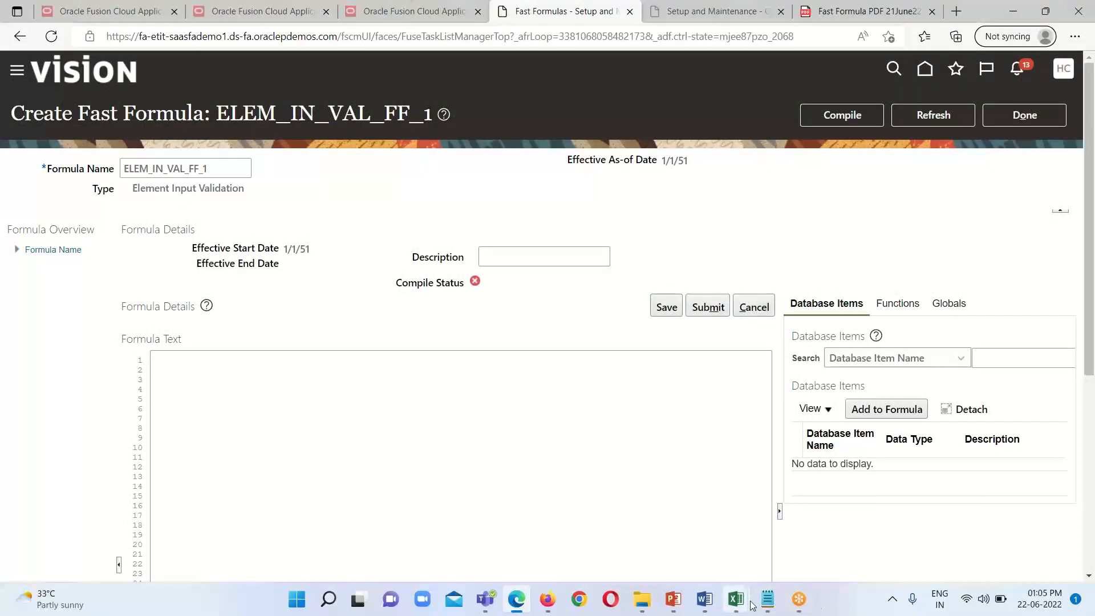
Switch to the Notepad file ELE_IN_VAL_FF1 and copy the whole formula, from "inputs are Amount" through the RETURN line
{"action": "mouse_move", "coordinate": [767, 599]}
{"action": "left_click", "coordinate": [765, 553]}
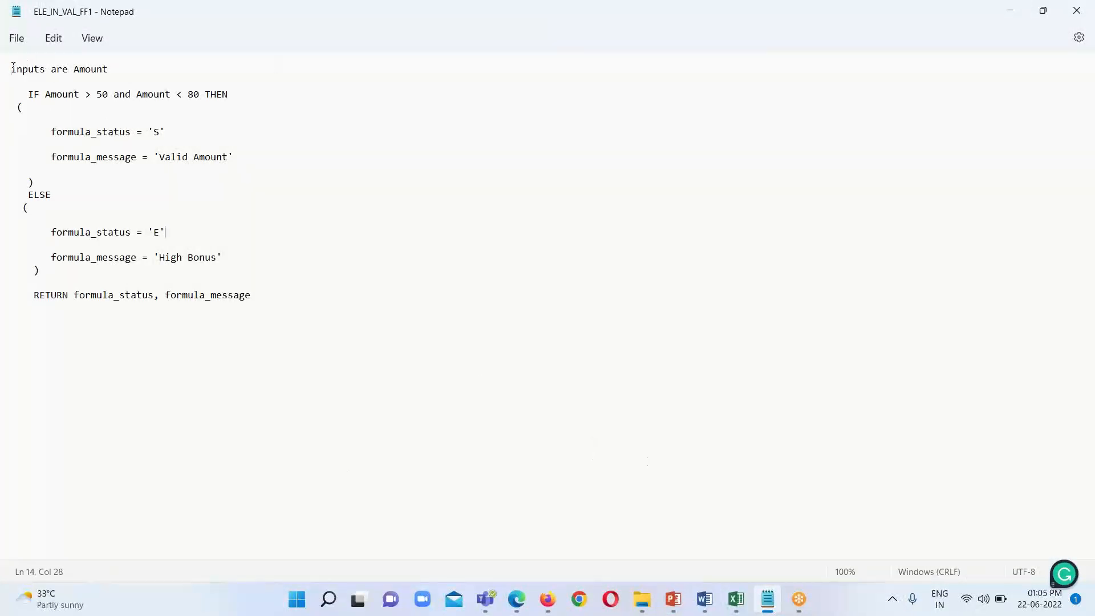
{"action": "left_click_drag", "start_coordinate": [11, 71], "coordinate": [255, 295]}
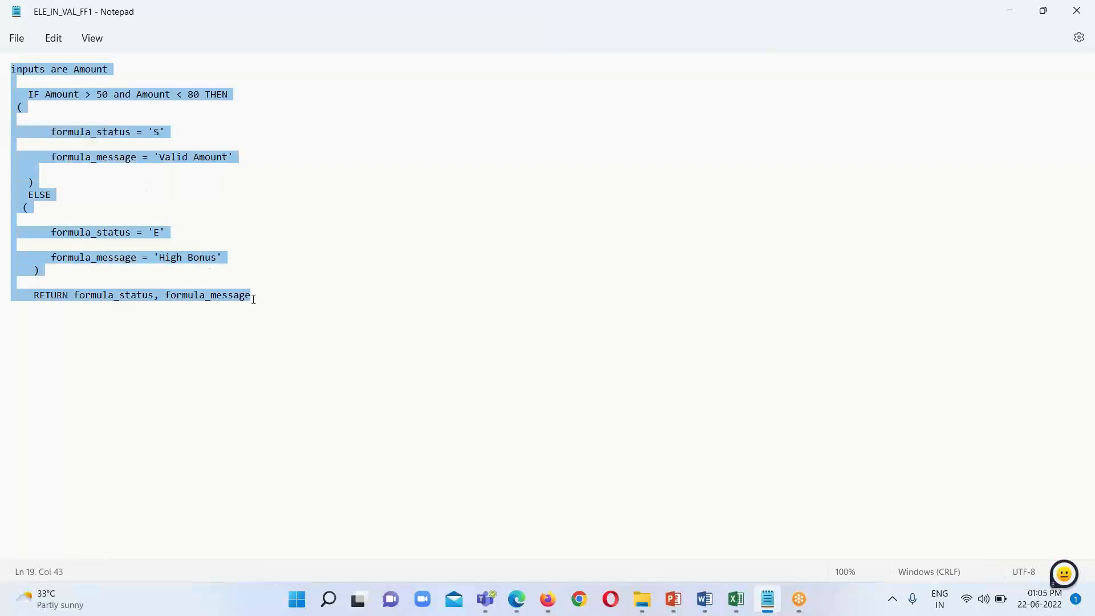
{"action": "right_click", "coordinate": [23, 163]}
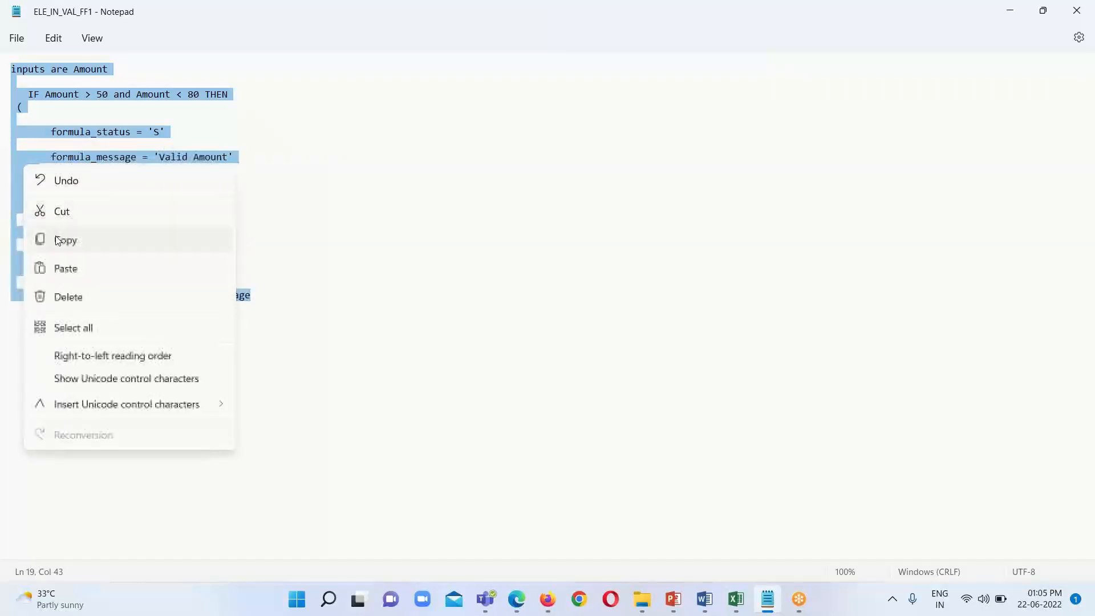
{"action": "left_click", "coordinate": [62, 239]}
Return to Edge and paste the copied Amount validation code into the Formula Text of ELEM_IN_VAL_FF_1
{"action": "mouse_move", "coordinate": [517, 599]}
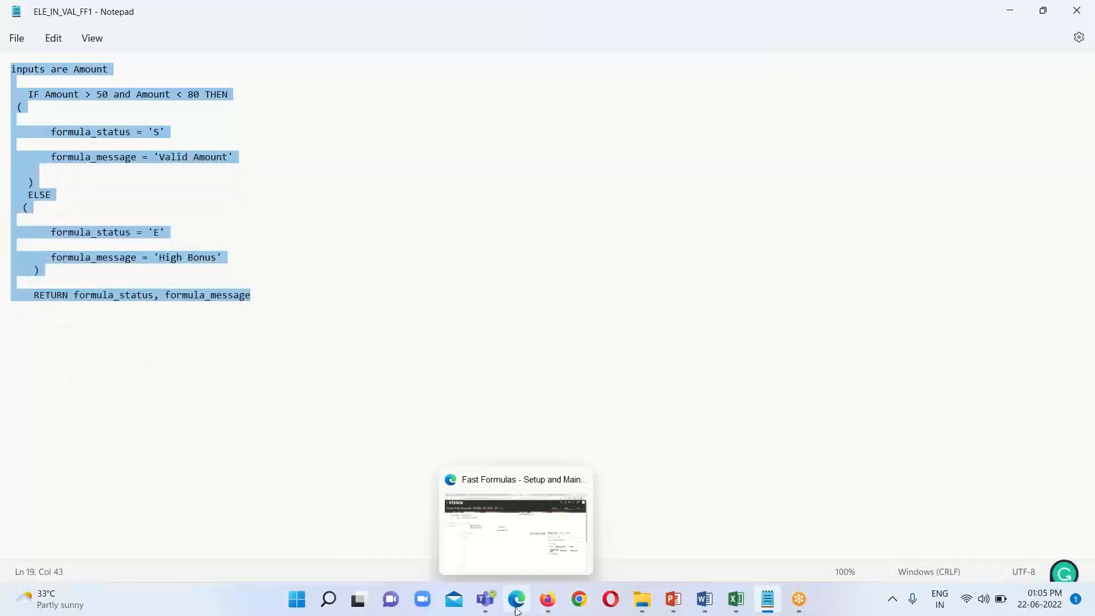
{"action": "left_click", "coordinate": [513, 525]}
{"action": "left_click", "coordinate": [196, 391]}
{"action": "right_click", "coordinate": [215, 391]}
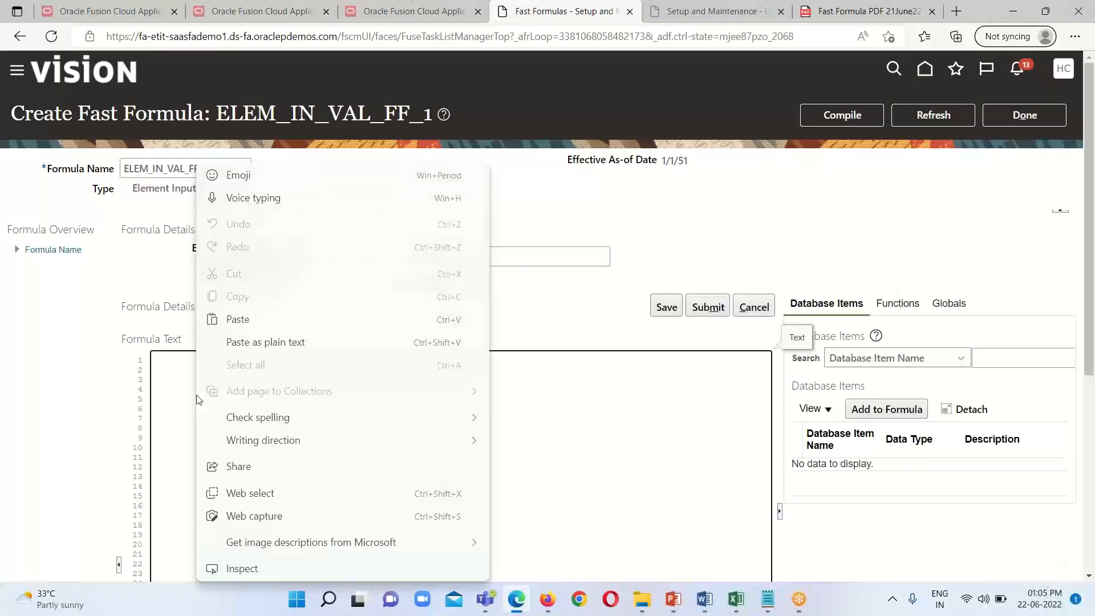
{"action": "left_click", "coordinate": [237, 319]}
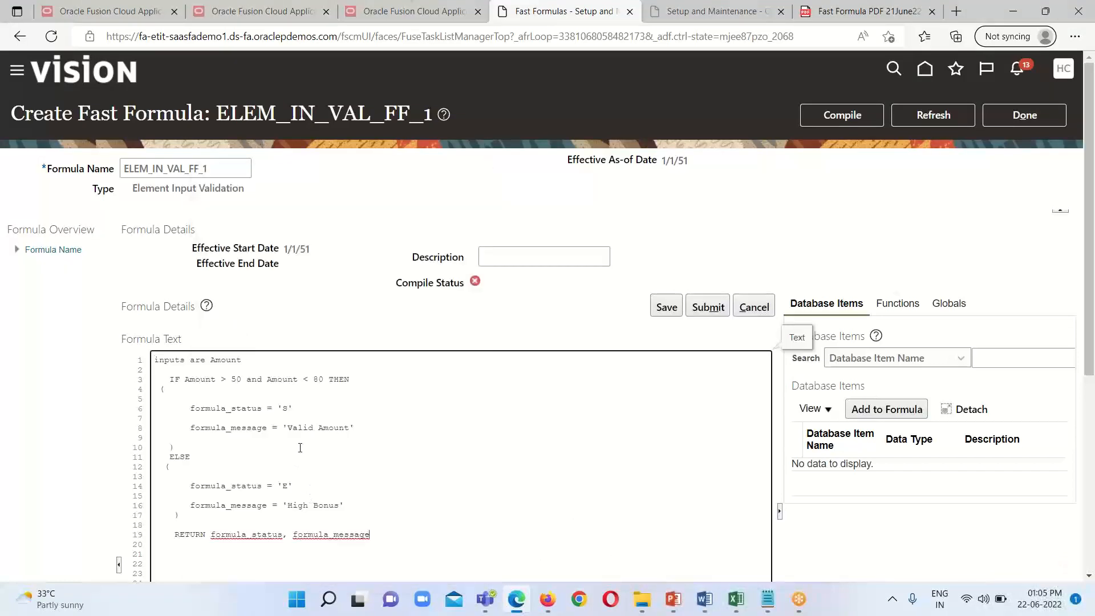
Review the pasted formula text: the 50 to 80 Amount condition, the status and message assignments in both branches, and the RETURN line
{"action": "scroll", "coordinate": [601, 374], "scroll_direction": "down", "scroll_amount": 3}
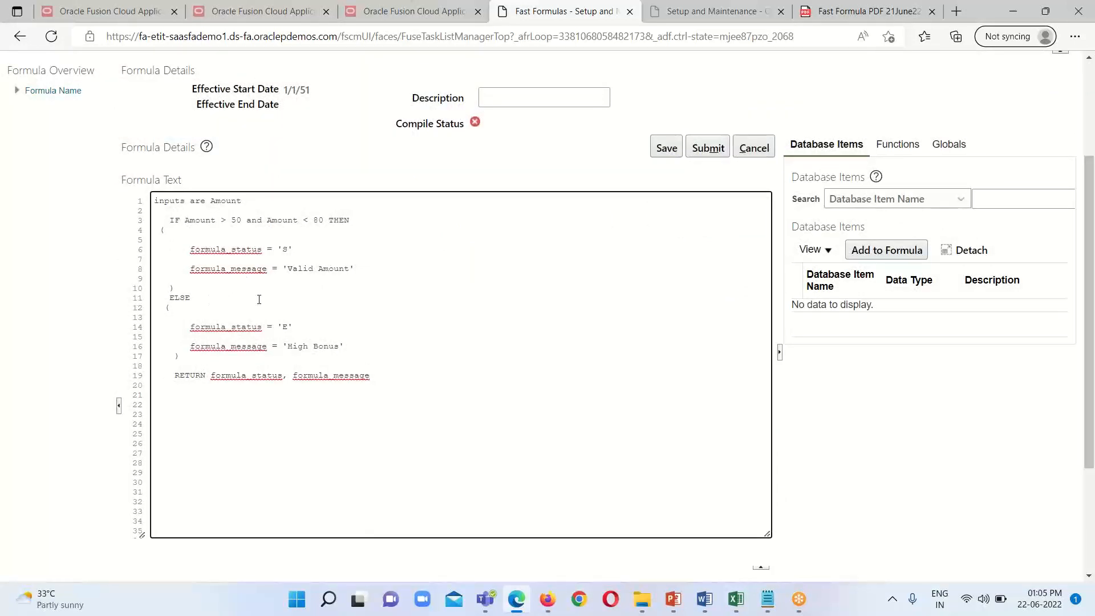
{"action": "scroll", "coordinate": [307, 302], "scroll_direction": "down", "scroll_amount": 2}
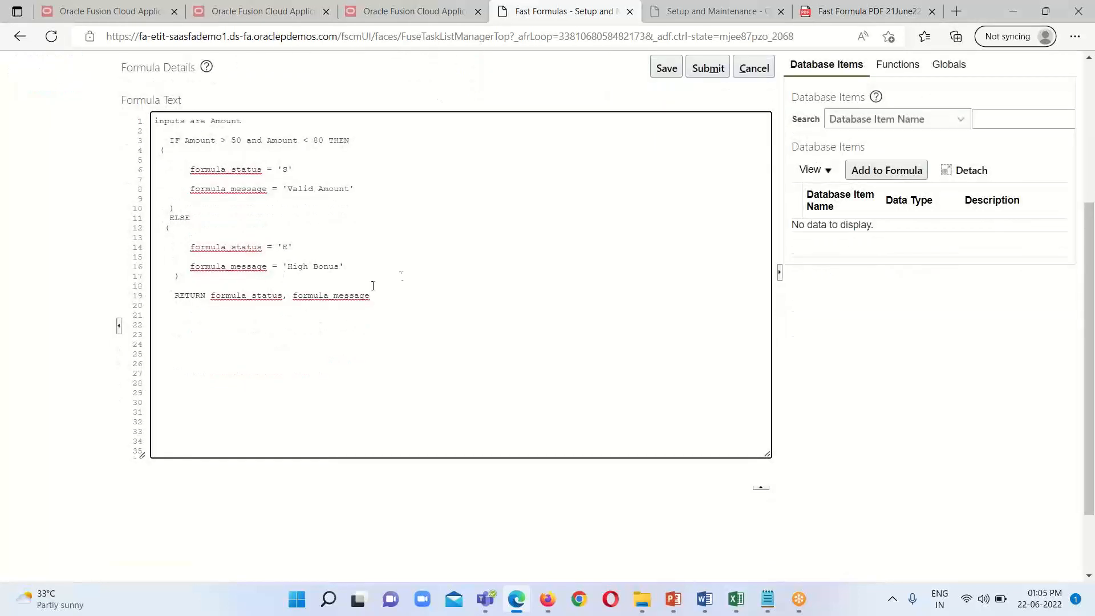
{"action": "scroll", "coordinate": [401, 276], "scroll_direction": "up", "scroll_amount": 2}
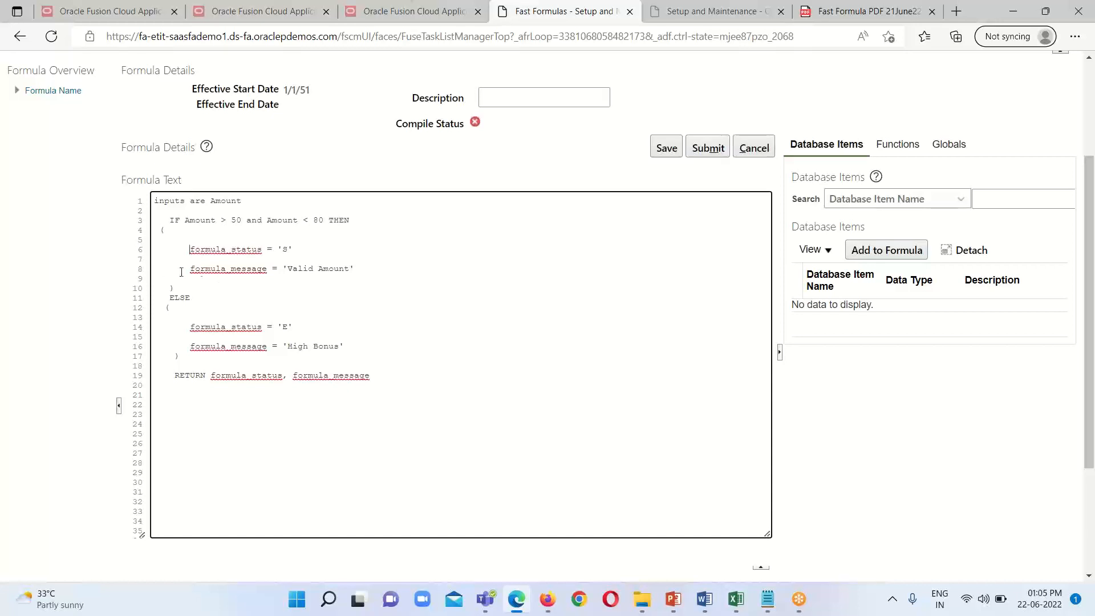
{"action": "left_click_drag", "start_coordinate": [290, 266], "coordinate": [435, 275]}
{"action": "left_click", "coordinate": [431, 273]}
{"action": "left_click_drag", "start_coordinate": [234, 220], "coordinate": [319, 228]}
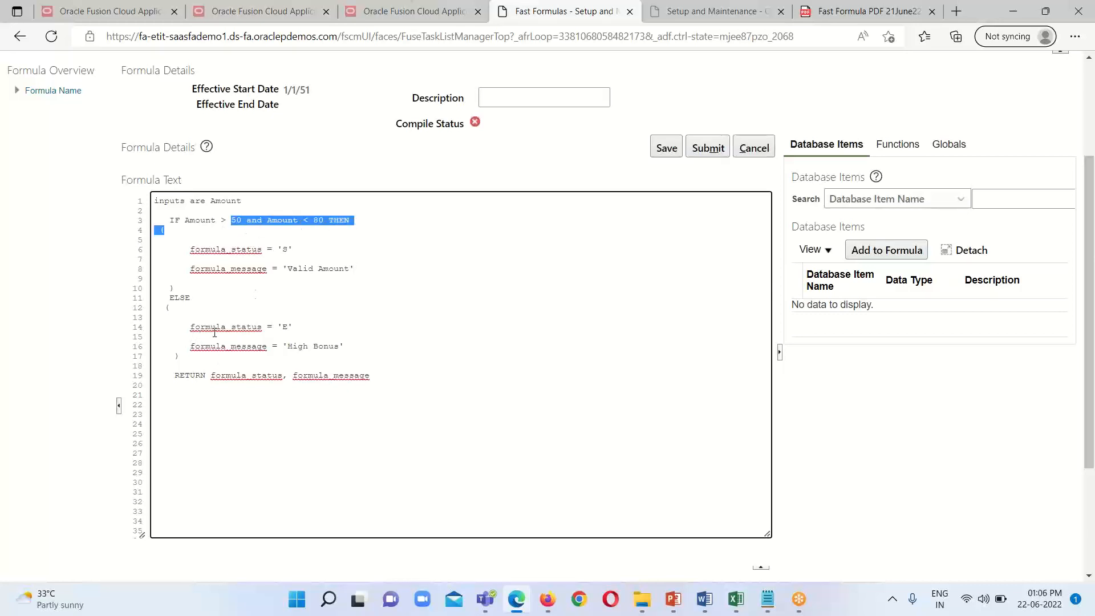
{"action": "double_click", "coordinate": [195, 328]}
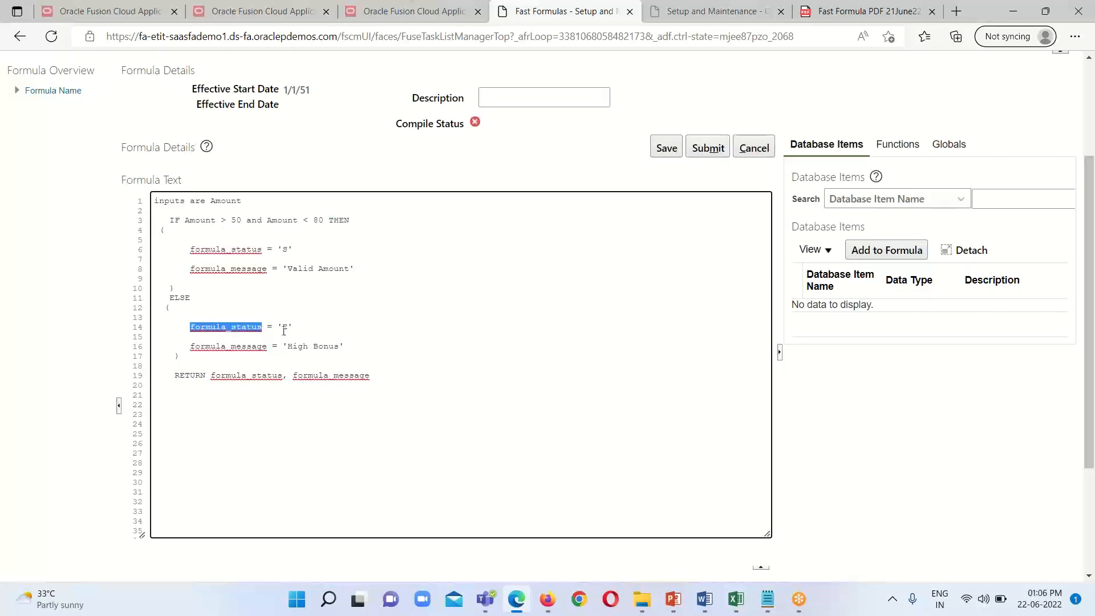
{"action": "left_click", "coordinate": [284, 327]}
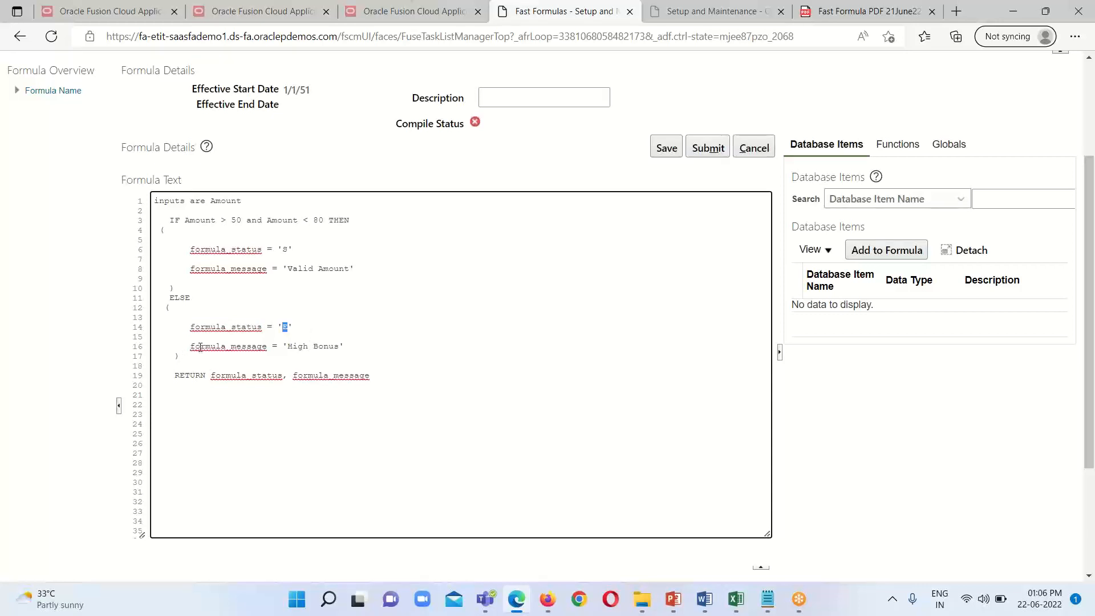
{"action": "left_click_drag", "start_coordinate": [200, 347], "coordinate": [320, 348]}
{"action": "left_click", "coordinate": [352, 350]}
{"action": "scroll", "coordinate": [418, 360], "scroll_direction": "up", "scroll_amount": 2}
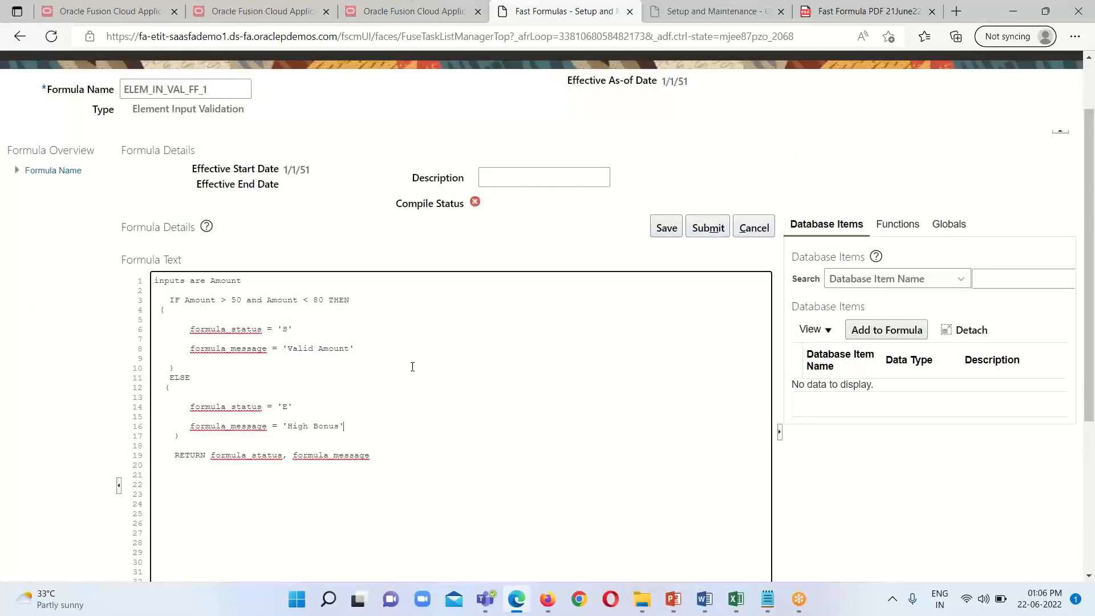
{"action": "scroll", "coordinate": [412, 368], "scroll_direction": "down", "scroll_amount": 5}
{"action": "scroll", "coordinate": [419, 406], "scroll_direction": "up", "scroll_amount": 7}
{"action": "scroll", "coordinate": [421, 402], "scroll_direction": "down", "scroll_amount": 2}
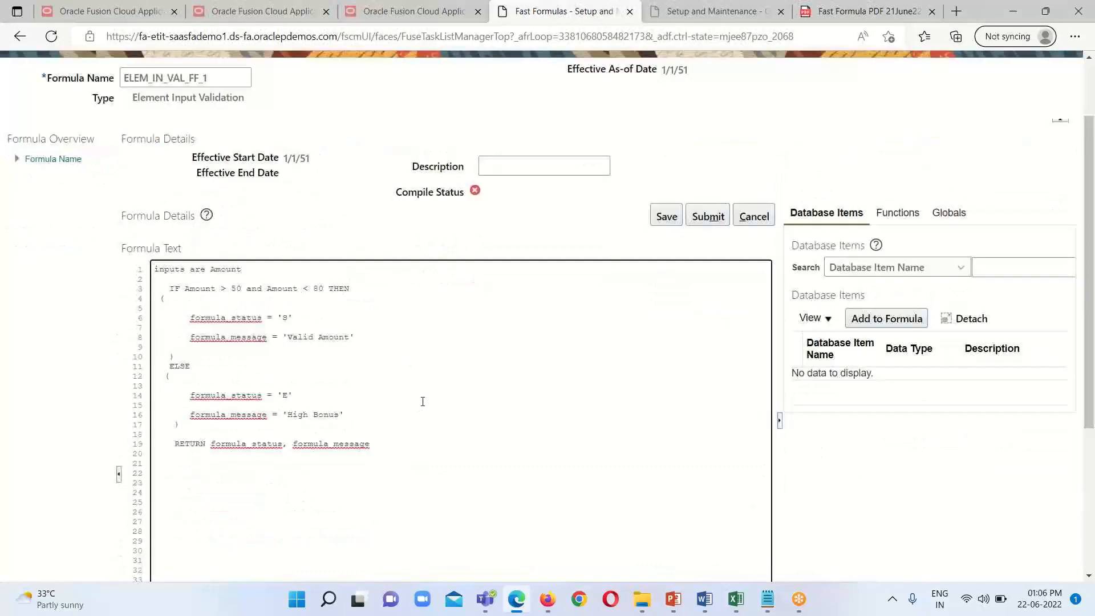
Save the ELEM_IN_VAL_FF_1 formula and submit it for compilation
{"action": "left_click", "coordinate": [666, 229]}
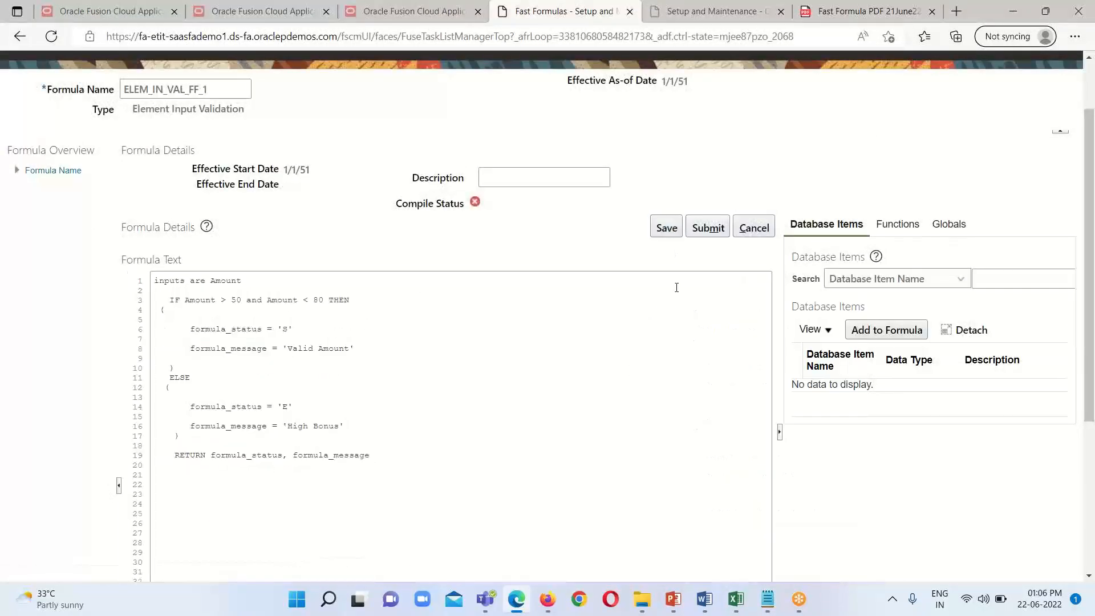
{"action": "scroll", "coordinate": [742, 216], "scroll_direction": "up", "scroll_amount": 2}
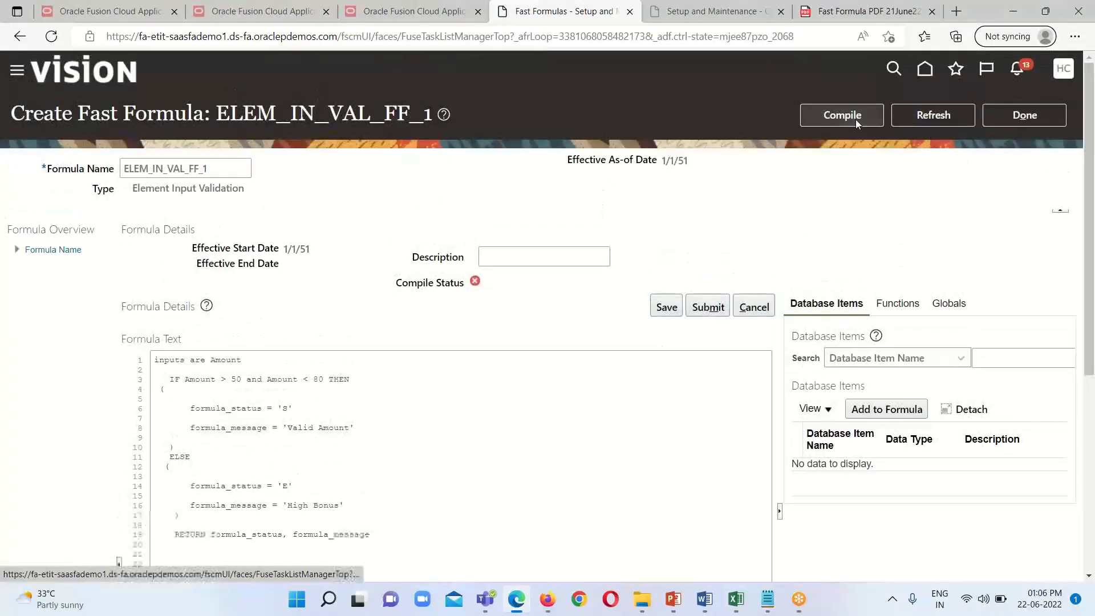
{"action": "left_click", "coordinate": [855, 118]}
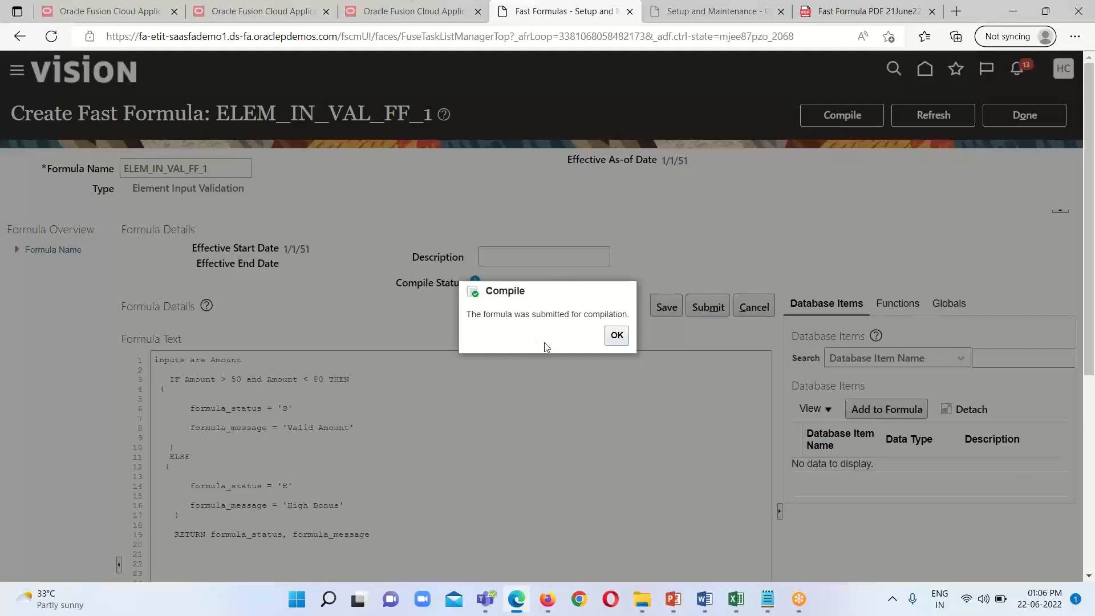
{"action": "left_click", "coordinate": [617, 336]}
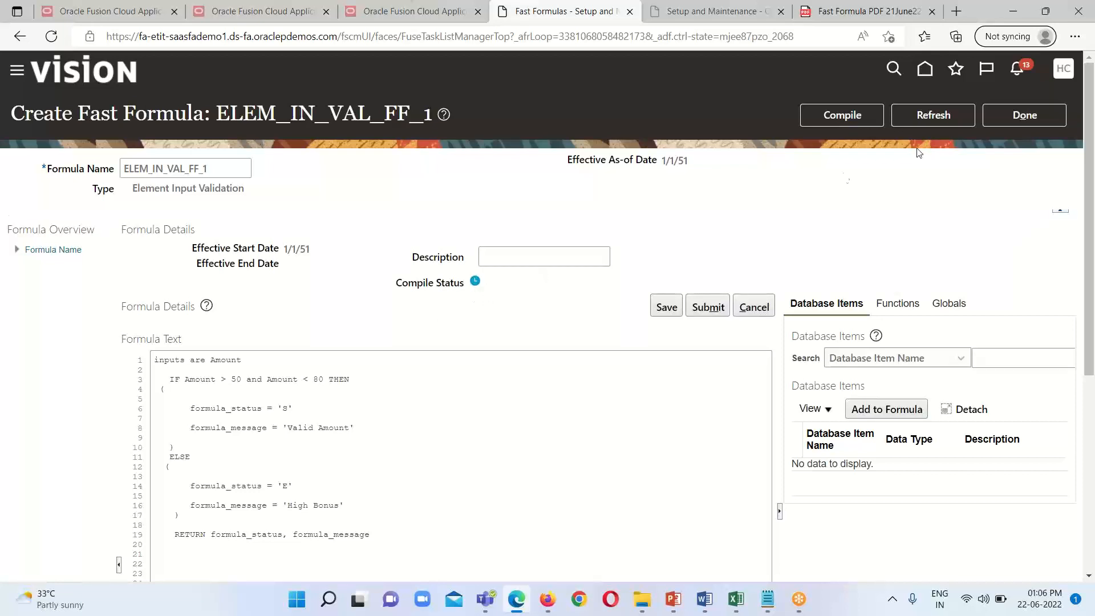
Refresh the formula's compile status and finish, returning to the Fast Formulas list
{"action": "left_click", "coordinate": [936, 120]}
{"action": "scroll", "coordinate": [486, 298], "scroll_direction": "down", "scroll_amount": 2}
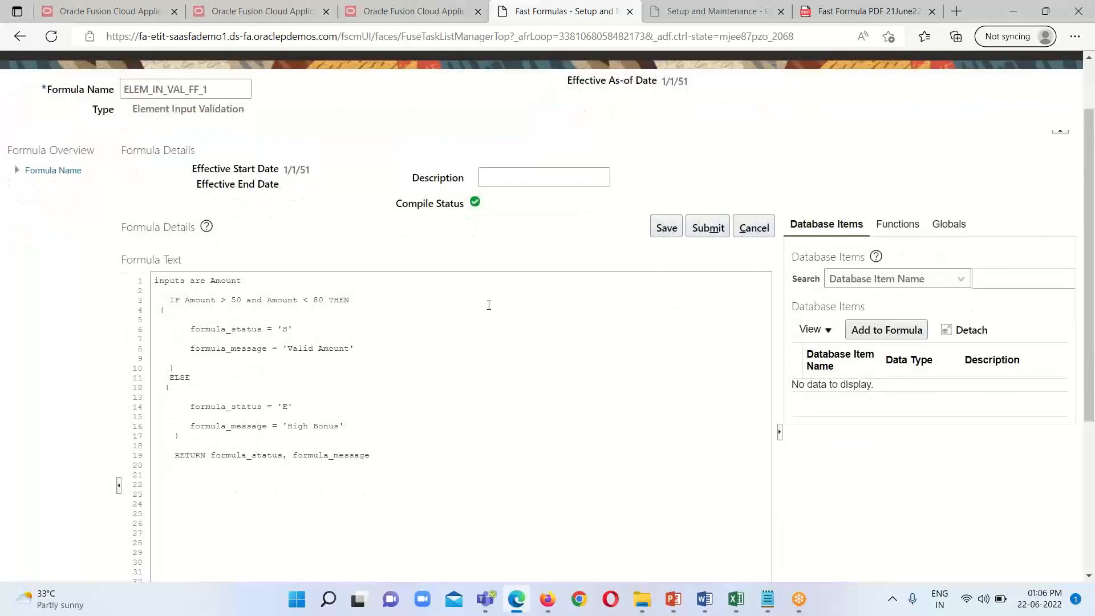
{"action": "scroll", "coordinate": [489, 305], "scroll_direction": "up", "scroll_amount": 2}
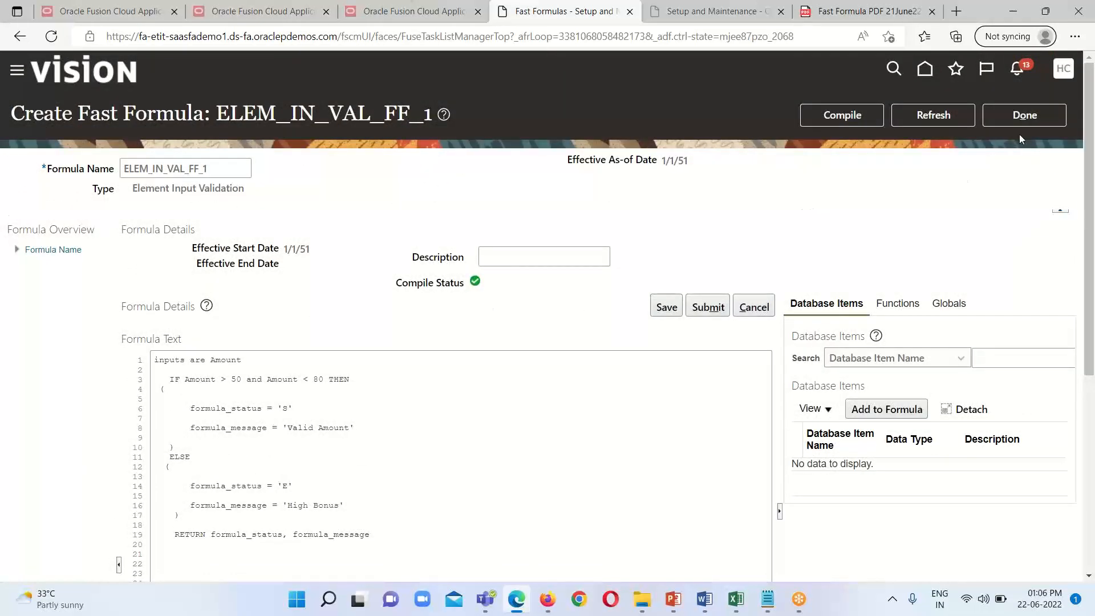
{"action": "left_click", "coordinate": [1019, 118]}
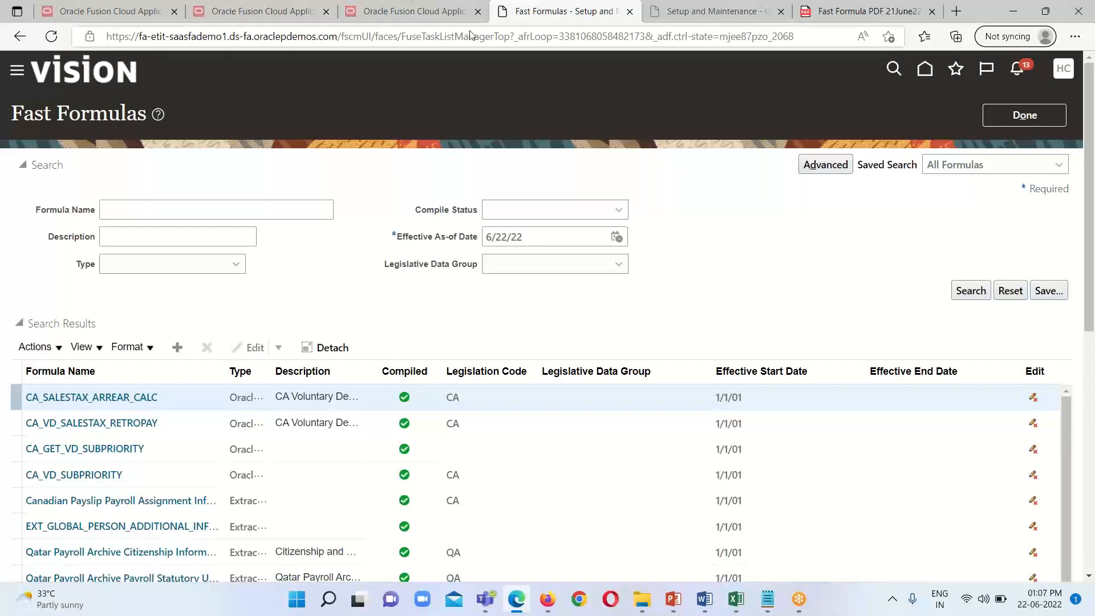
Open Setup and Maintenance from the Oracle Fusion home page in the other browser tab and bring up its task search
{"action": "left_click", "coordinate": [439, 14]}
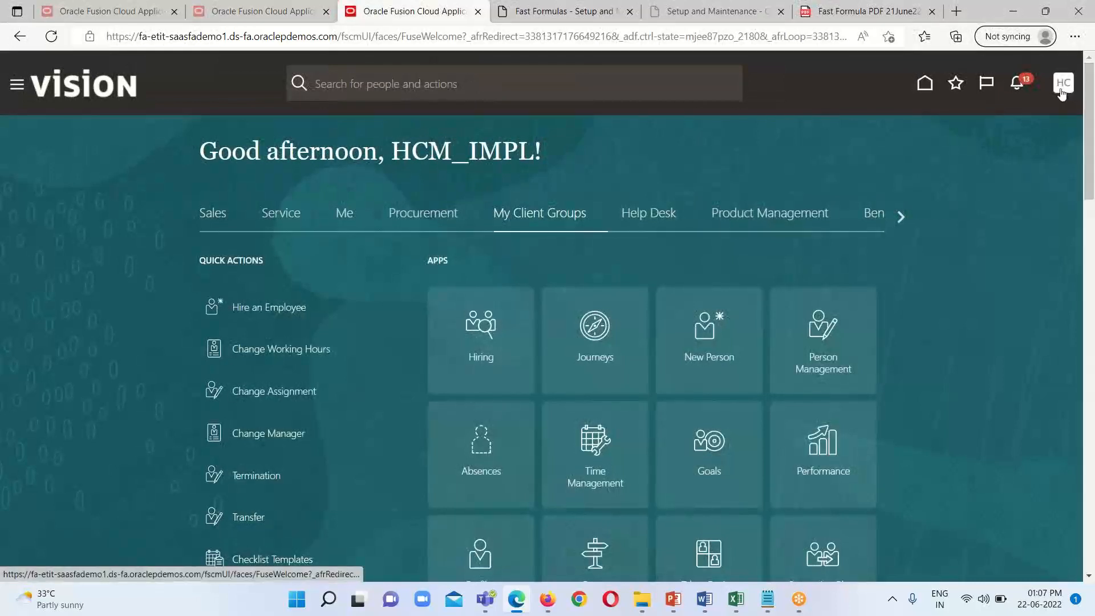
{"action": "left_click", "coordinate": [1055, 89]}
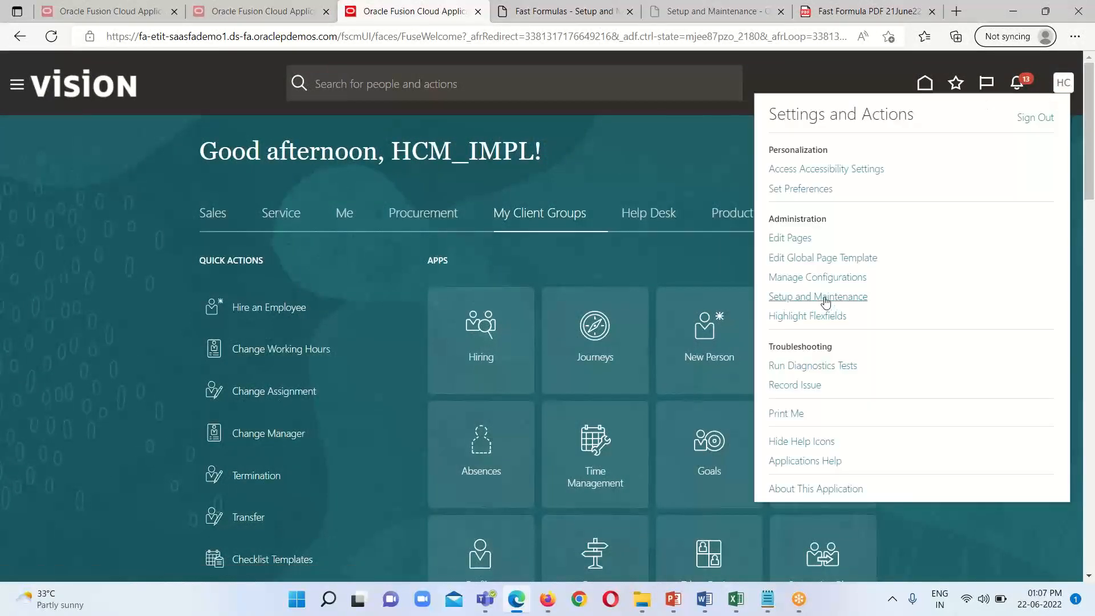
{"action": "left_click", "coordinate": [796, 299]}
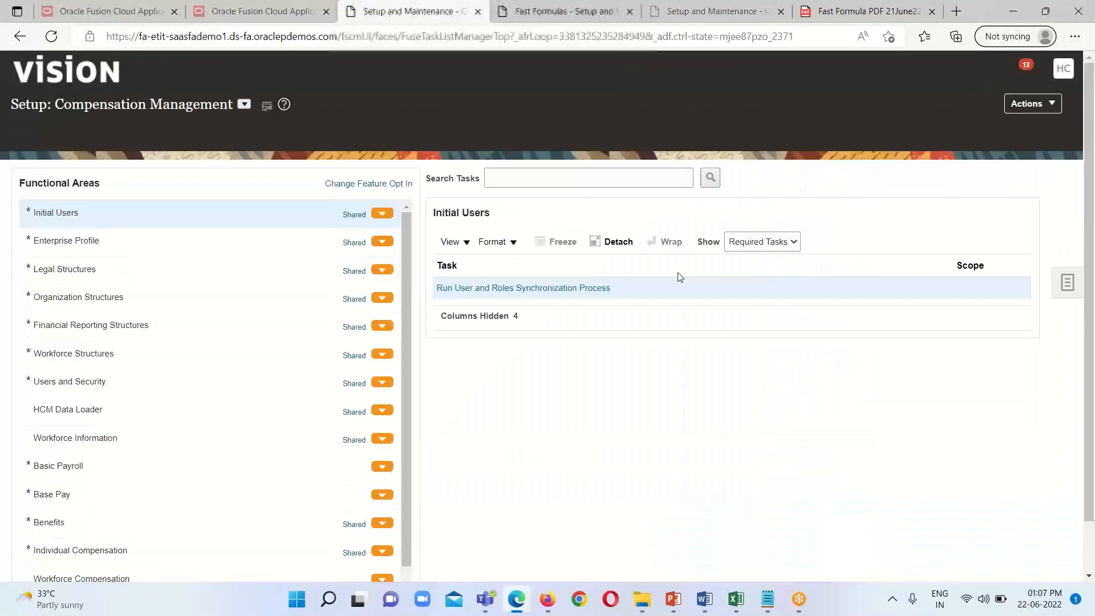
{"action": "left_click", "coordinate": [1061, 264]}
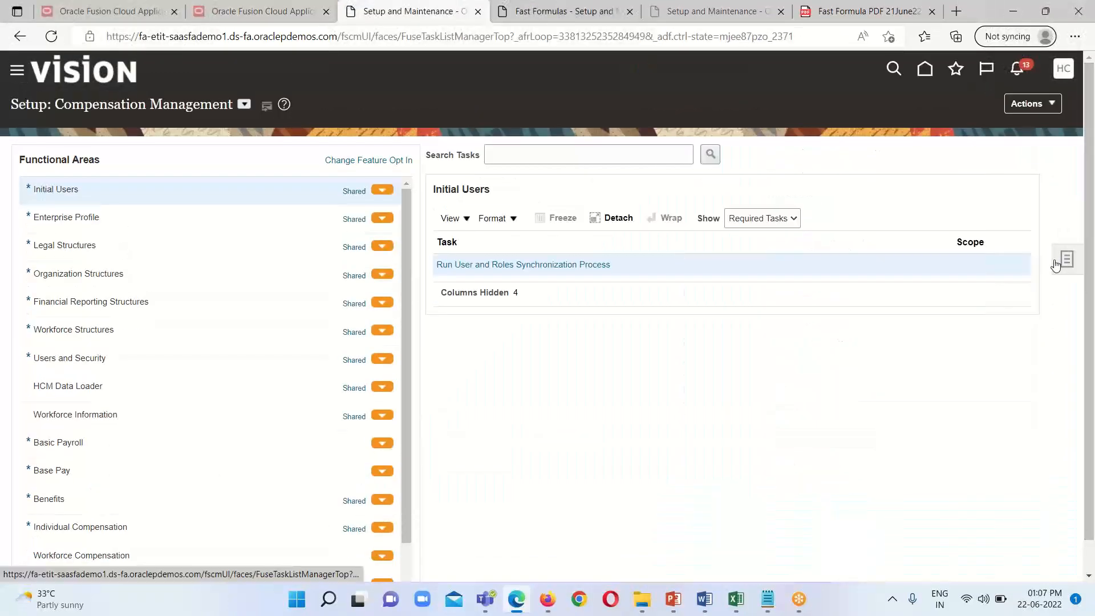
{"action": "left_click", "coordinate": [940, 264]}
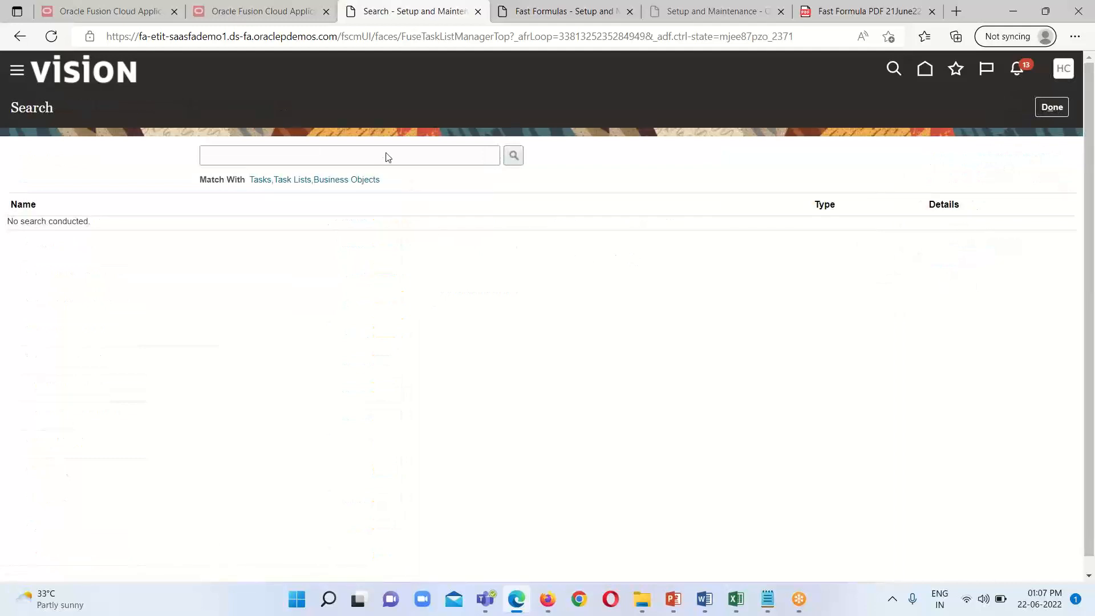
Search the setup tasks for Elements and open the Elements task
{"action": "left_click", "coordinate": [381, 156]}
{"action": "left_click", "coordinate": [251, 205]}
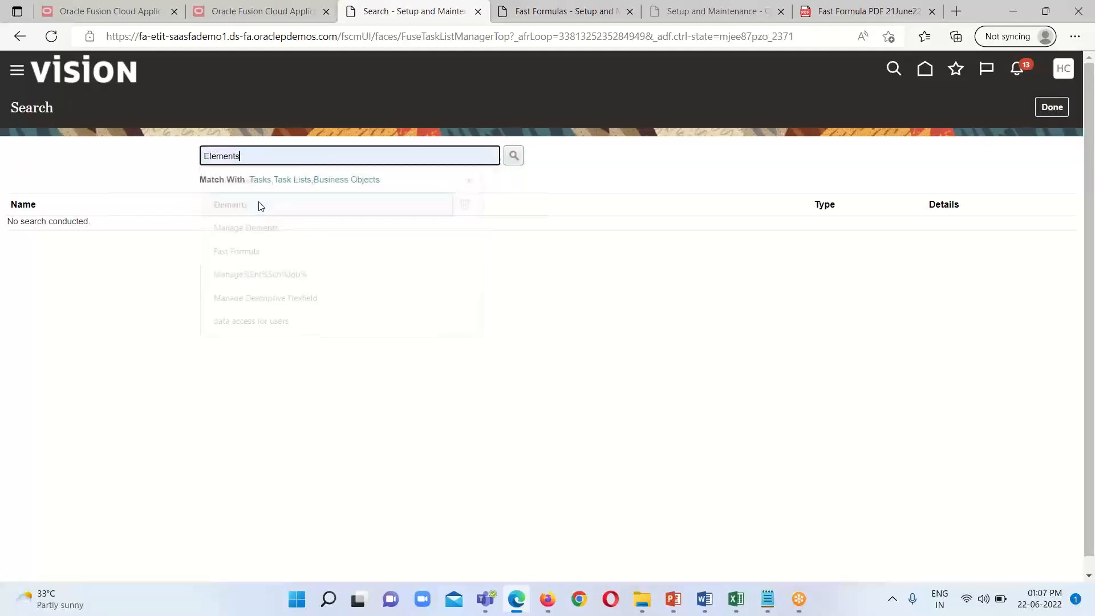
{"action": "left_click", "coordinate": [516, 153]}
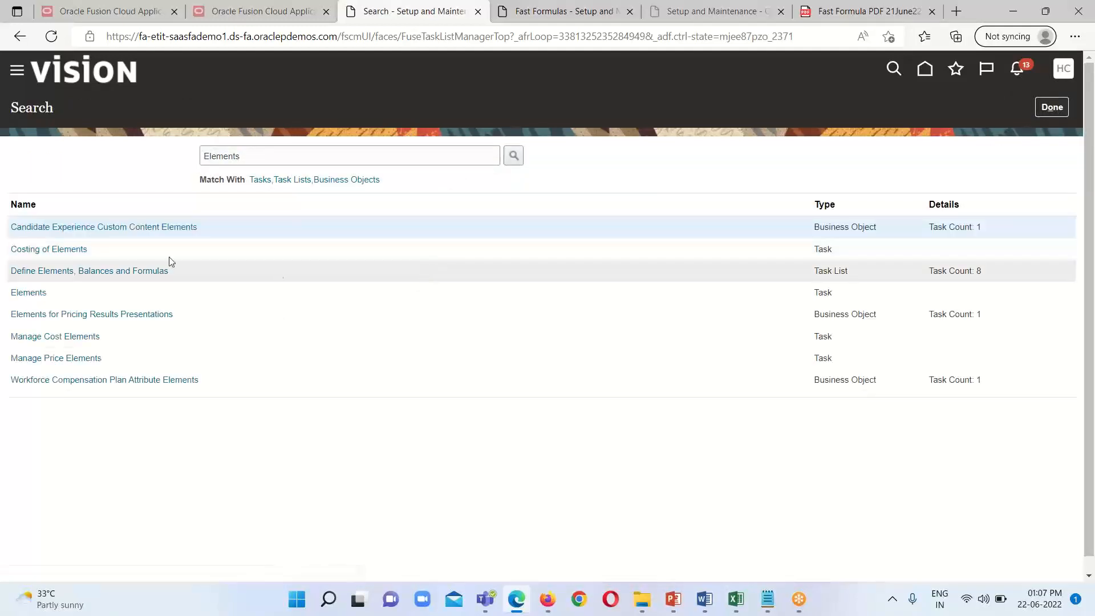
{"action": "left_click", "coordinate": [33, 293]}
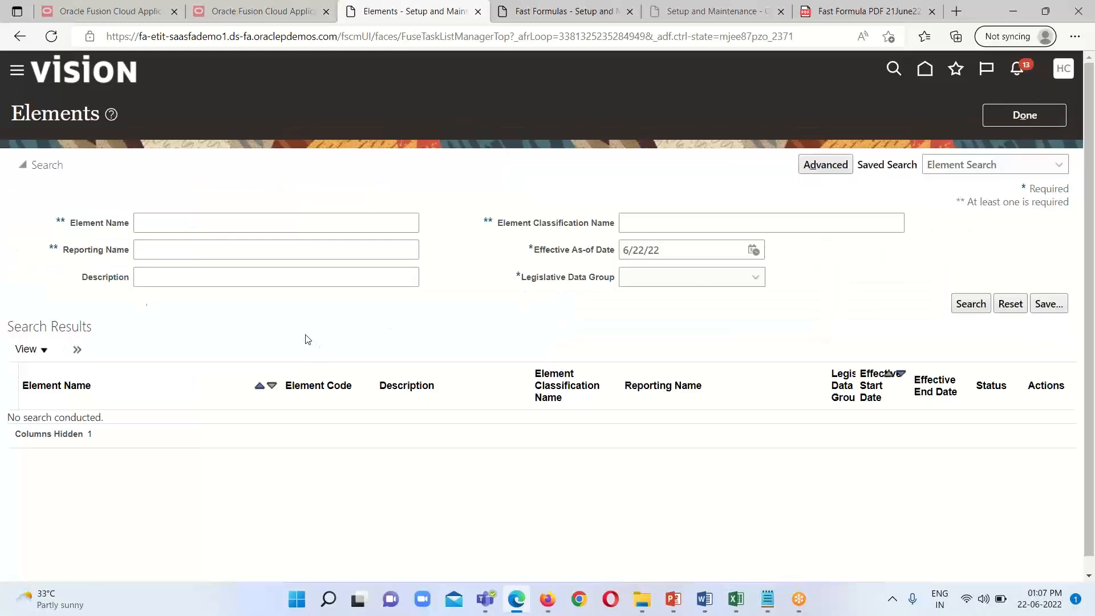
Search for elements named Bonus Pay in the US Legislative Data Group
{"action": "left_click", "coordinate": [185, 221]}
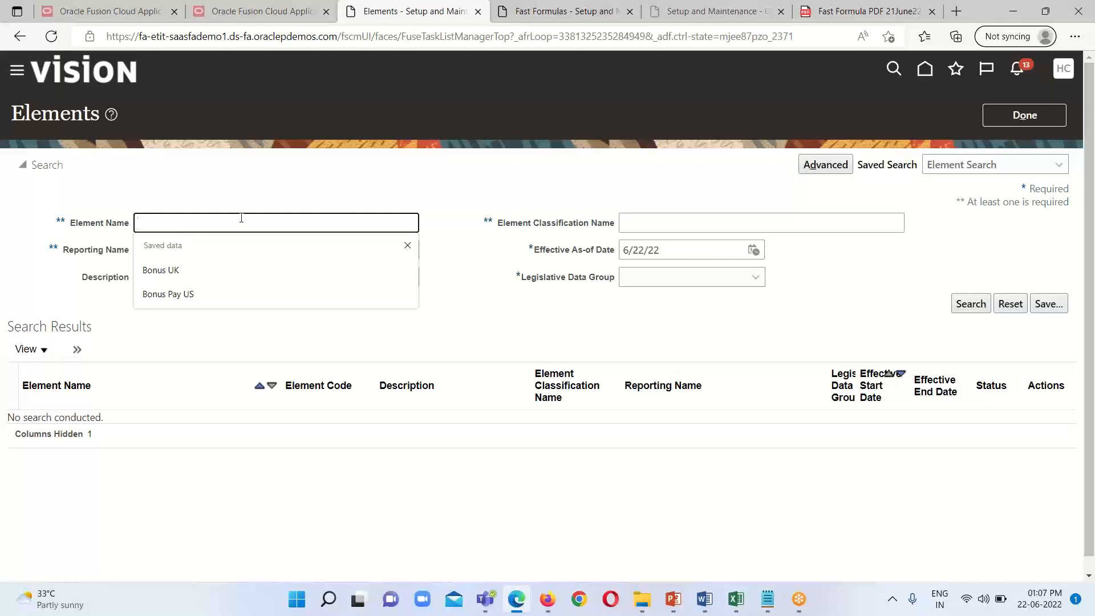
{"action": "type", "text": "Bonus Pay"}
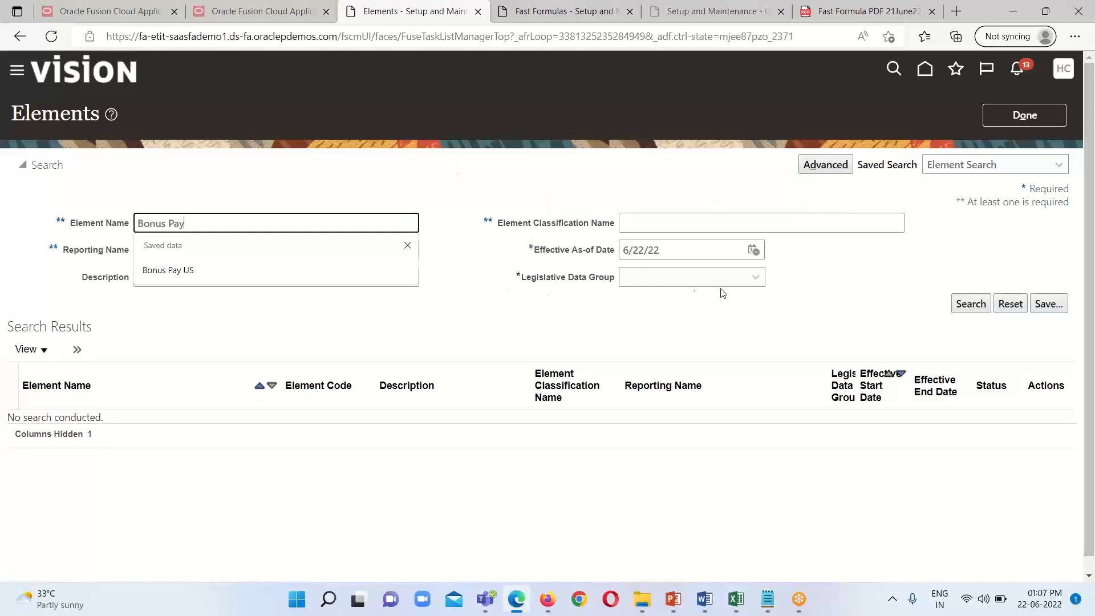
{"action": "left_click", "coordinate": [759, 283]}
{"action": "scroll", "coordinate": [713, 354], "scroll_direction": "down", "scroll_amount": 6}
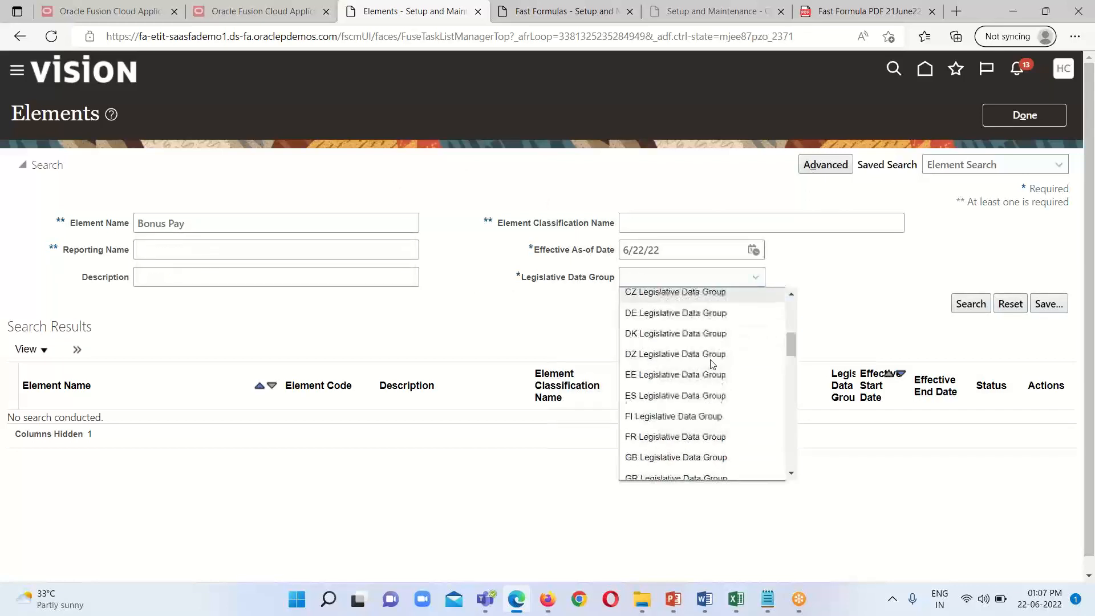
{"action": "scroll", "coordinate": [711, 365], "scroll_direction": "down", "scroll_amount": 5}
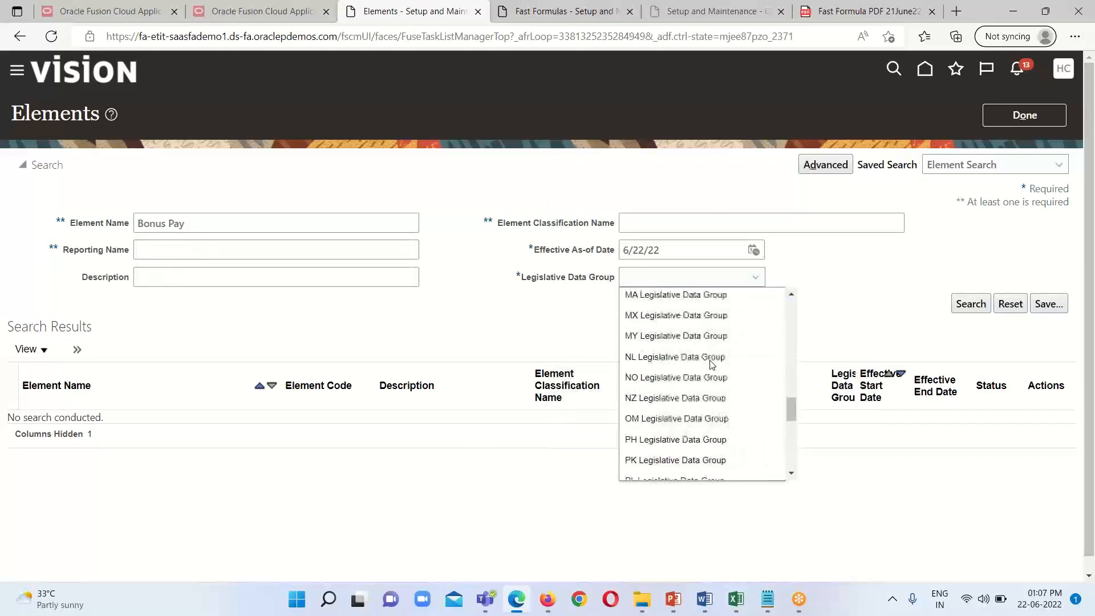
{"action": "scroll", "coordinate": [710, 368], "scroll_direction": "down", "scroll_amount": 6}
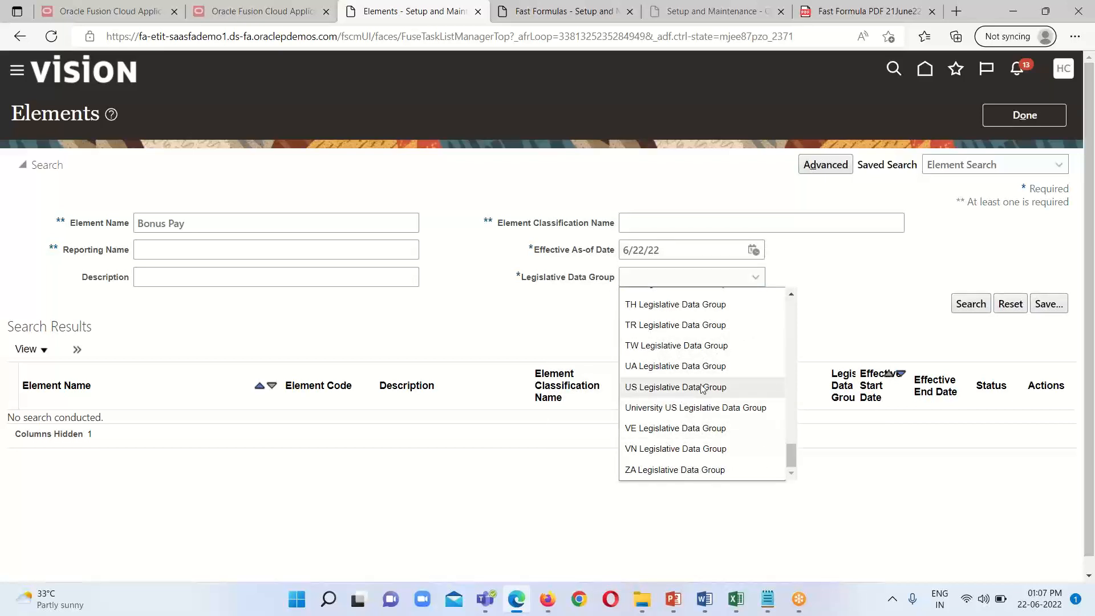
{"action": "left_click", "coordinate": [700, 388]}
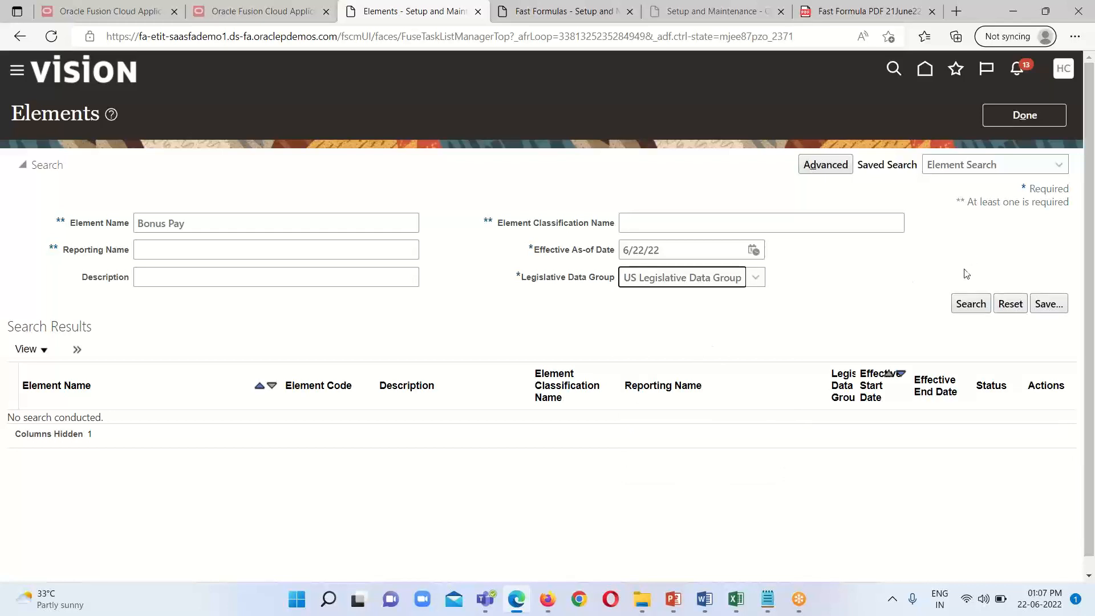
{"action": "left_click", "coordinate": [966, 305]}
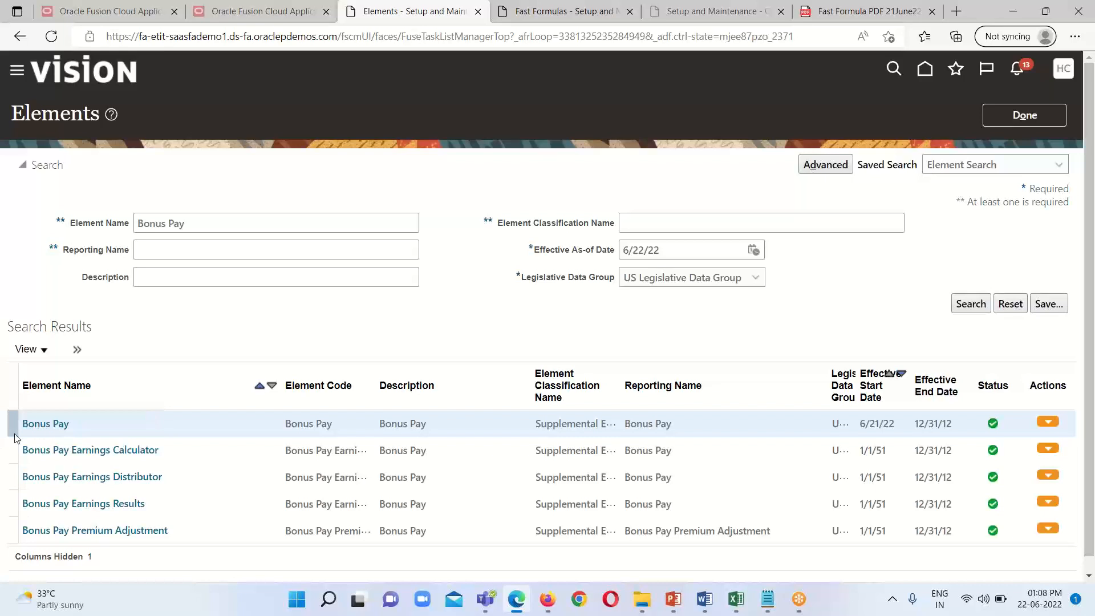
Open the Bonus Pay element and start editing it in Correct mode
{"action": "left_click", "coordinate": [56, 428]}
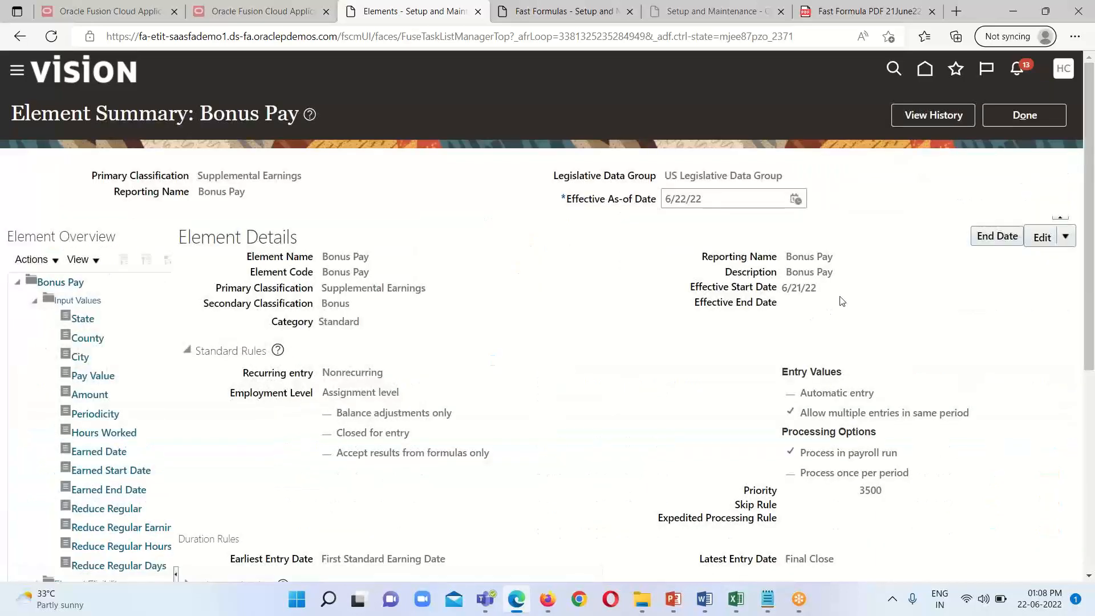
{"action": "scroll", "coordinate": [841, 299], "scroll_direction": "down", "scroll_amount": 5}
{"action": "scroll", "coordinate": [542, 420], "scroll_direction": "up", "scroll_amount": 6}
{"action": "scroll", "coordinate": [819, 437], "scroll_direction": "down", "scroll_amount": 5}
{"action": "scroll", "coordinate": [819, 437], "scroll_direction": "up", "scroll_amount": 5}
{"action": "left_click", "coordinate": [1065, 238]}
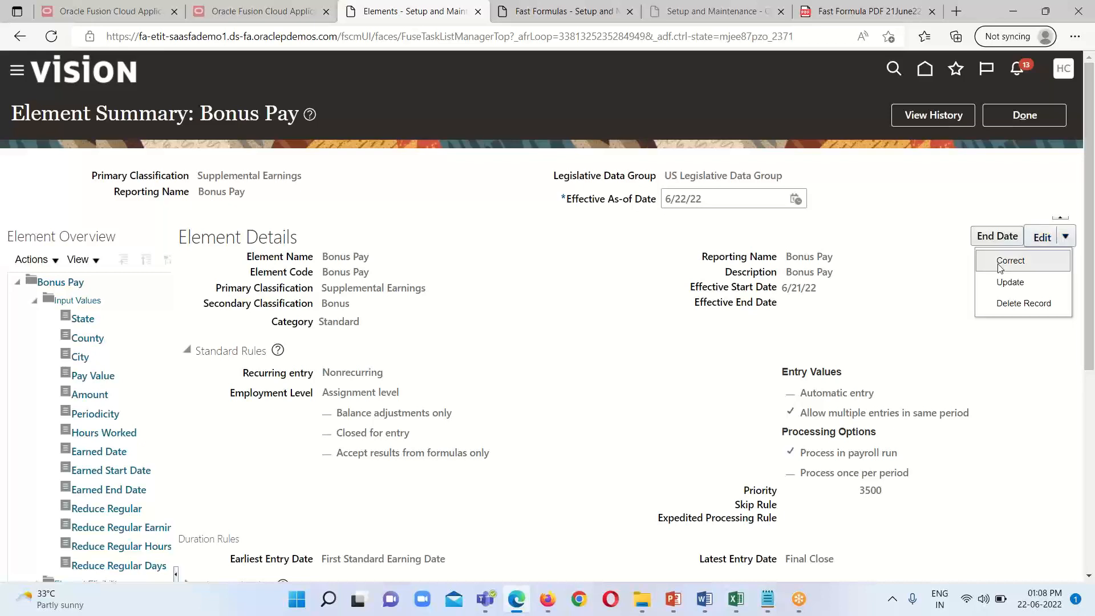
{"action": "left_click", "coordinate": [999, 266]}
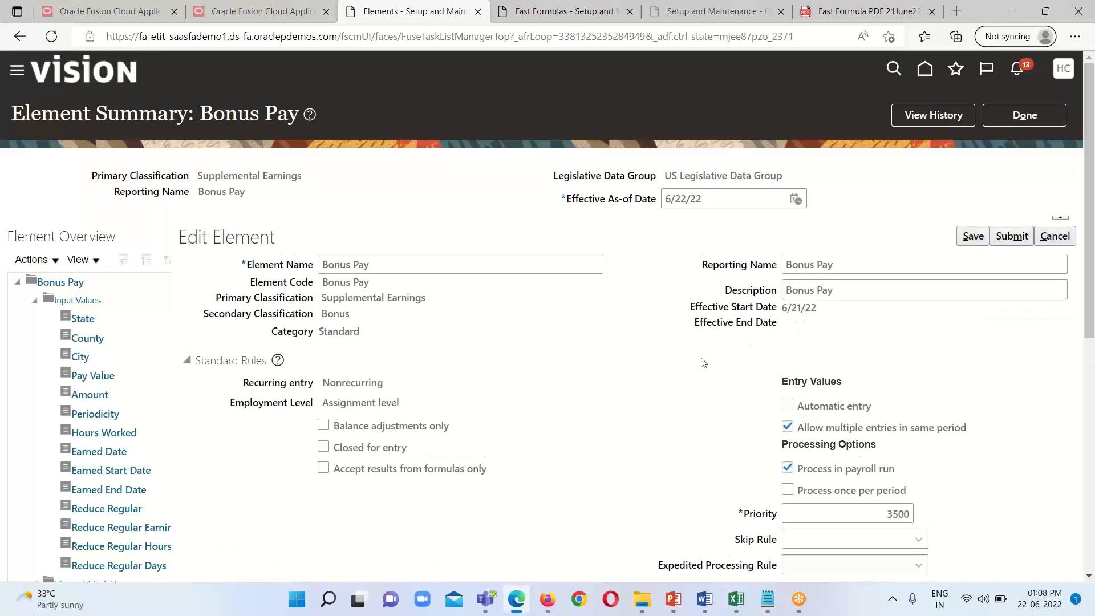
Set the Bonus Pay element's Validation Formula to ELEM_IN_VAL_FF_1 under Default Entry Values and Validation
{"action": "scroll", "coordinate": [702, 362], "scroll_direction": "down", "scroll_amount": 4}
{"action": "scroll", "coordinate": [702, 362], "scroll_direction": "down", "scroll_amount": 4}
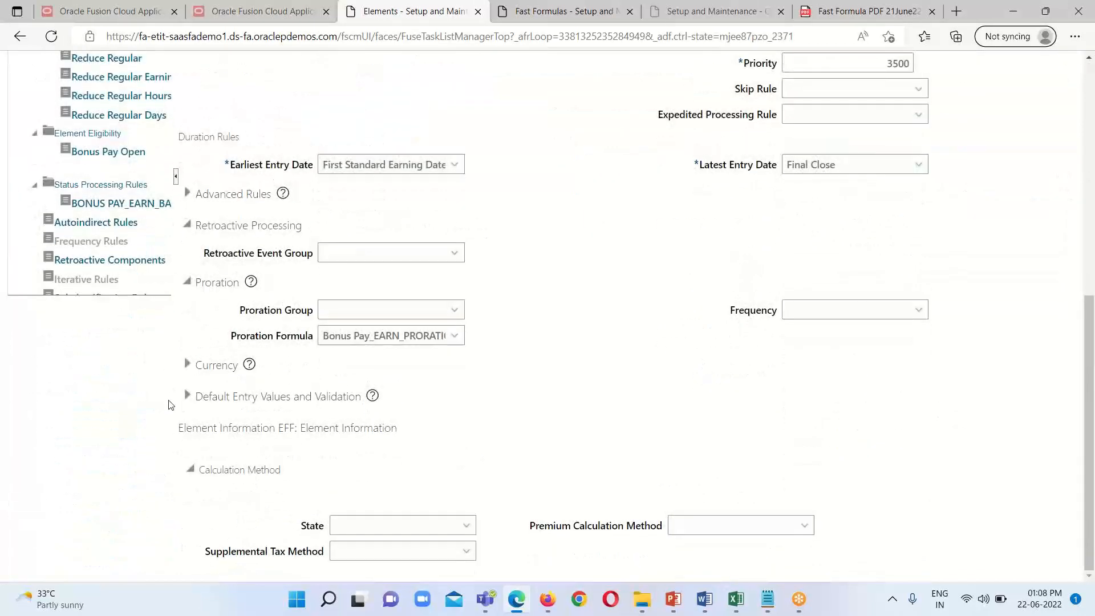
{"action": "left_click", "coordinate": [187, 395]}
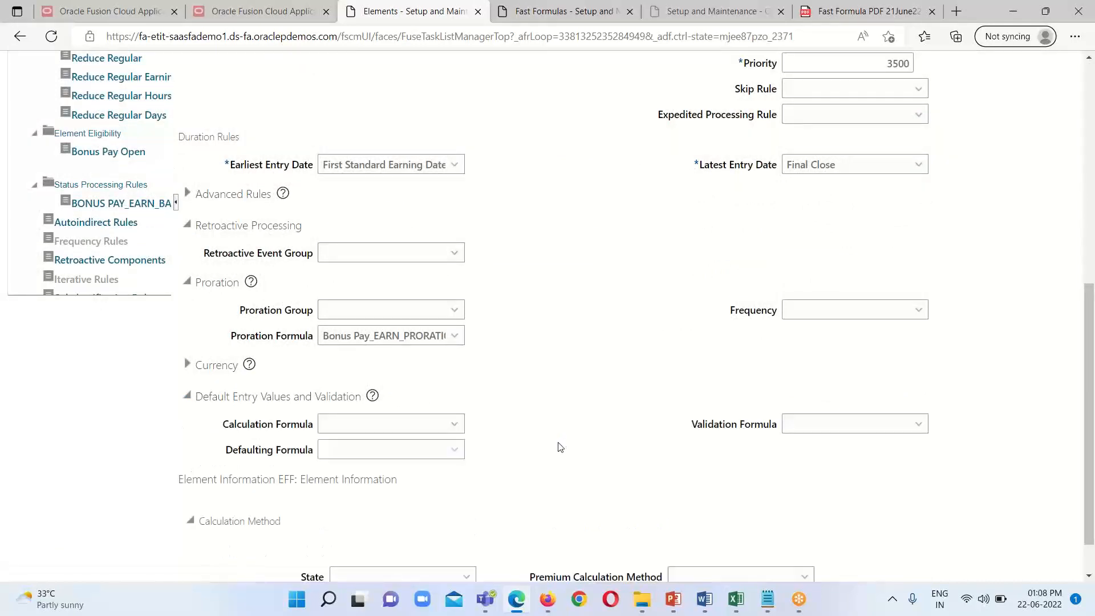
{"action": "scroll", "coordinate": [884, 454], "scroll_direction": "down", "scroll_amount": 1}
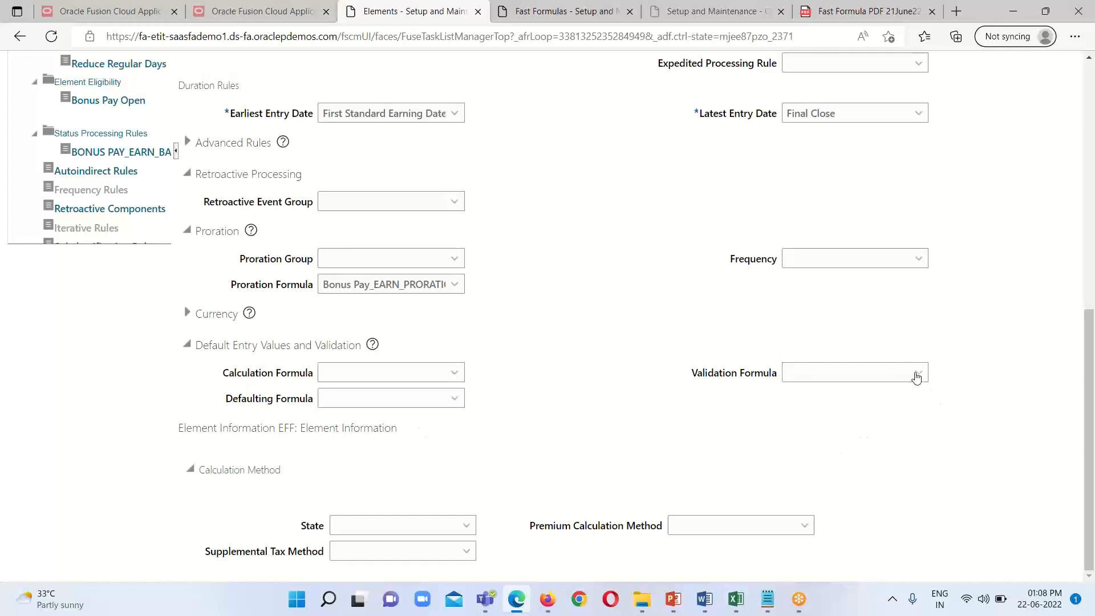
{"action": "left_click", "coordinate": [918, 375]}
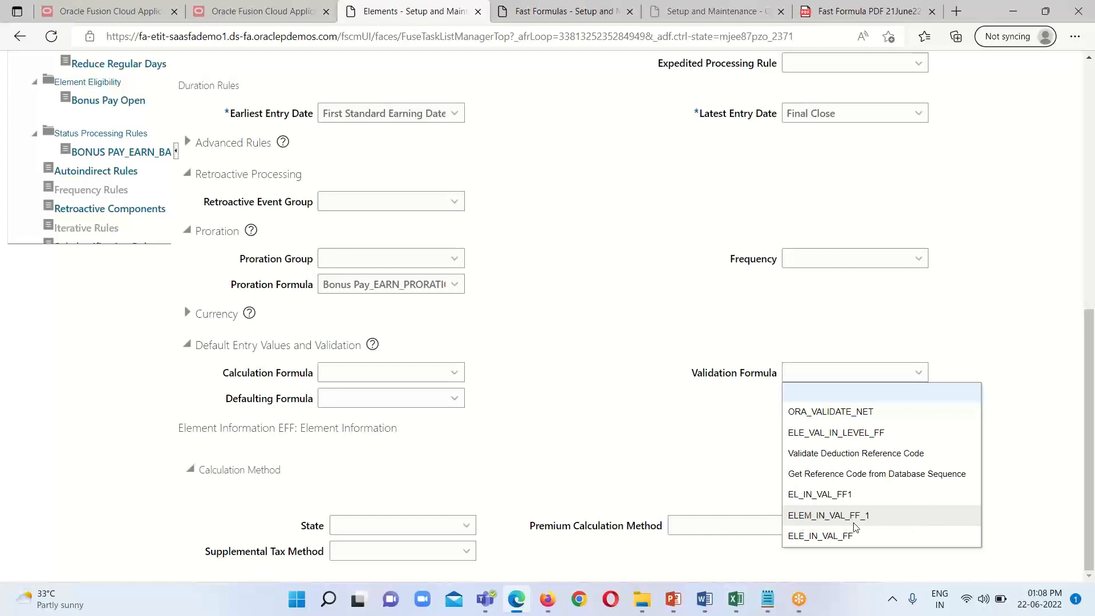
{"action": "left_click", "coordinate": [871, 525]}
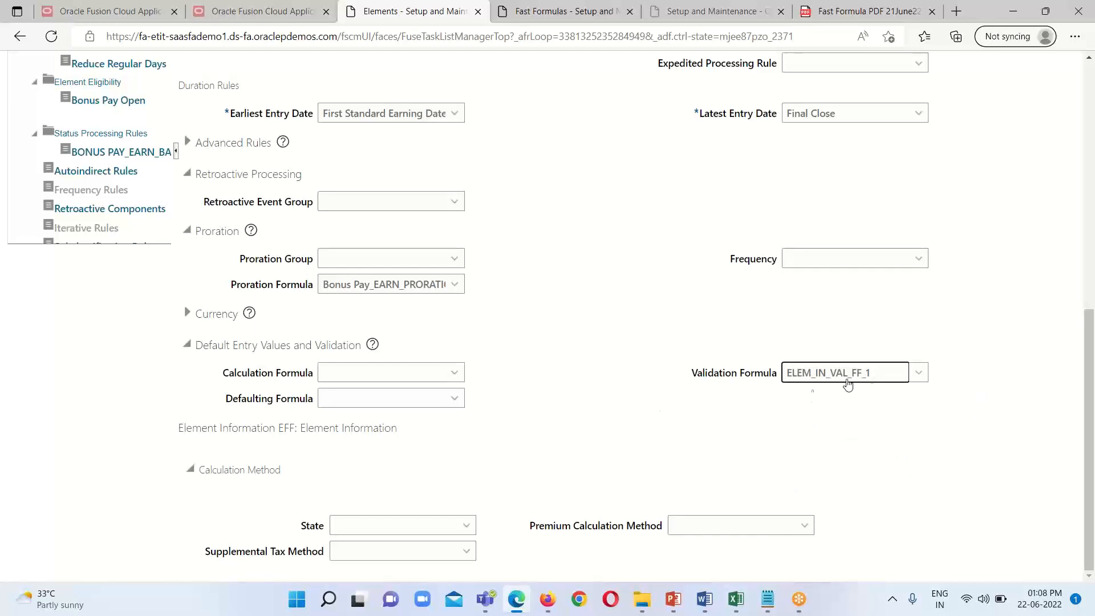
Save and submit the edited Bonus Pay element
{"action": "scroll", "coordinate": [969, 381], "scroll_direction": "up", "scroll_amount": 8}
{"action": "scroll", "coordinate": [1031, 365], "scroll_direction": "up", "scroll_amount": 1}
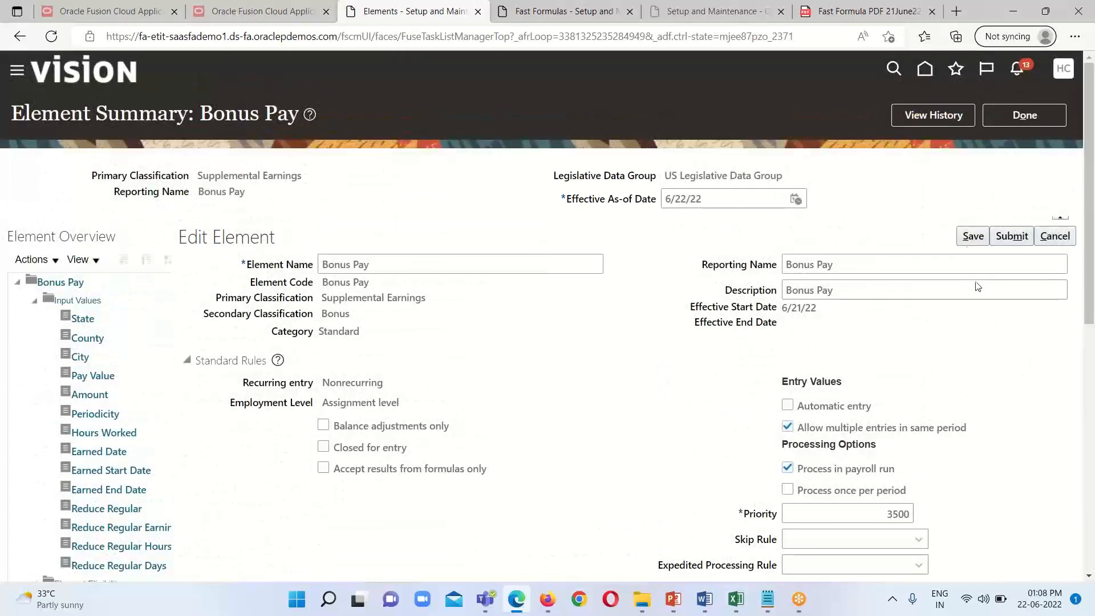
{"action": "left_click", "coordinate": [969, 237]}
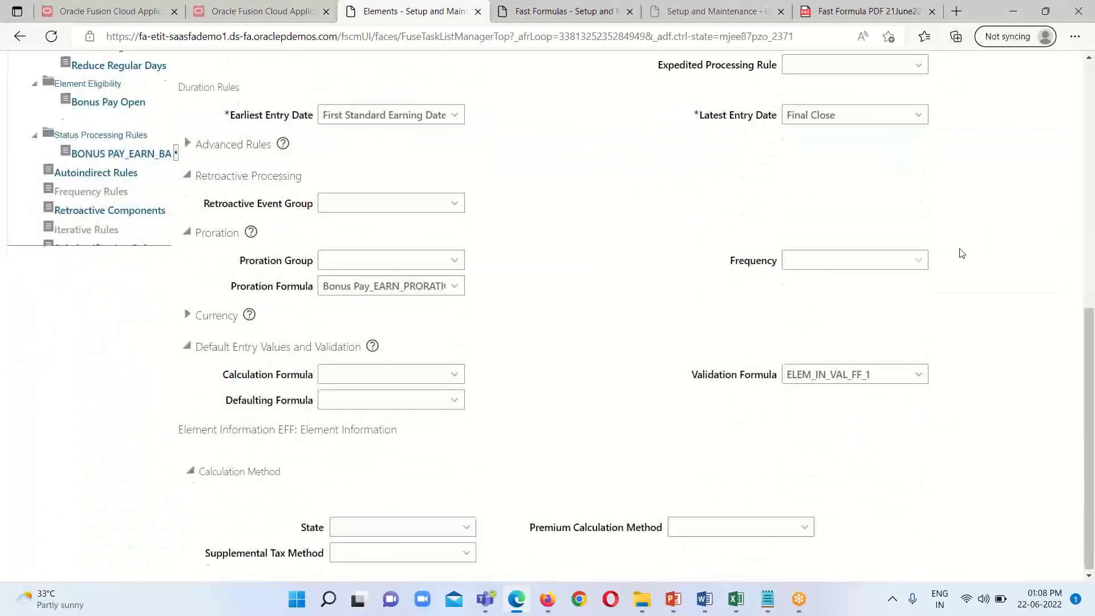
{"action": "scroll", "coordinate": [960, 252], "scroll_direction": "up", "scroll_amount": 8}
{"action": "left_click", "coordinate": [970, 240]}
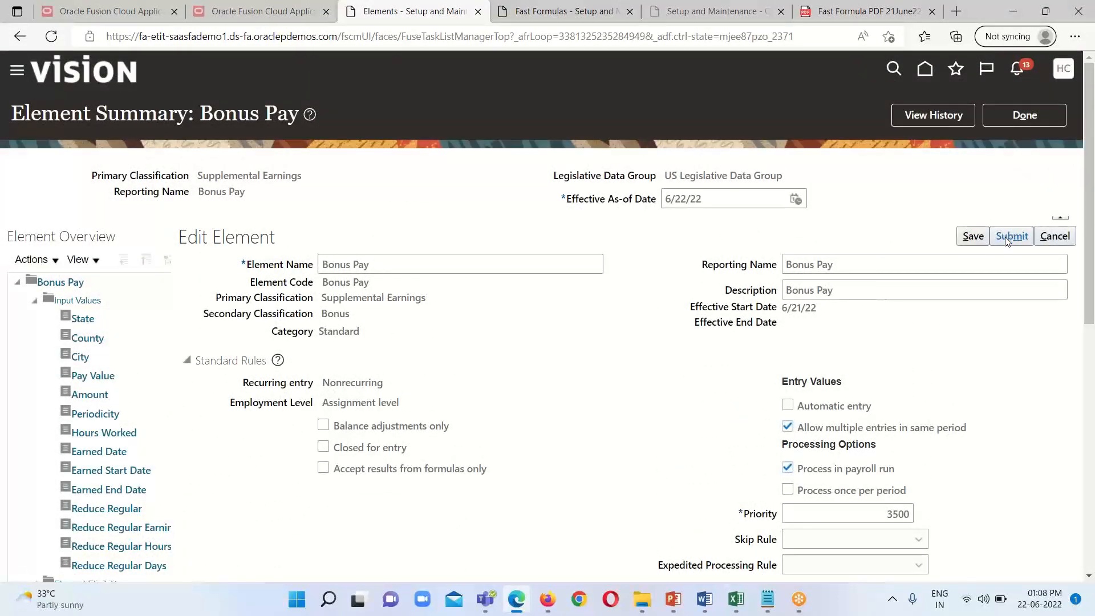
{"action": "left_click", "coordinate": [1012, 237]}
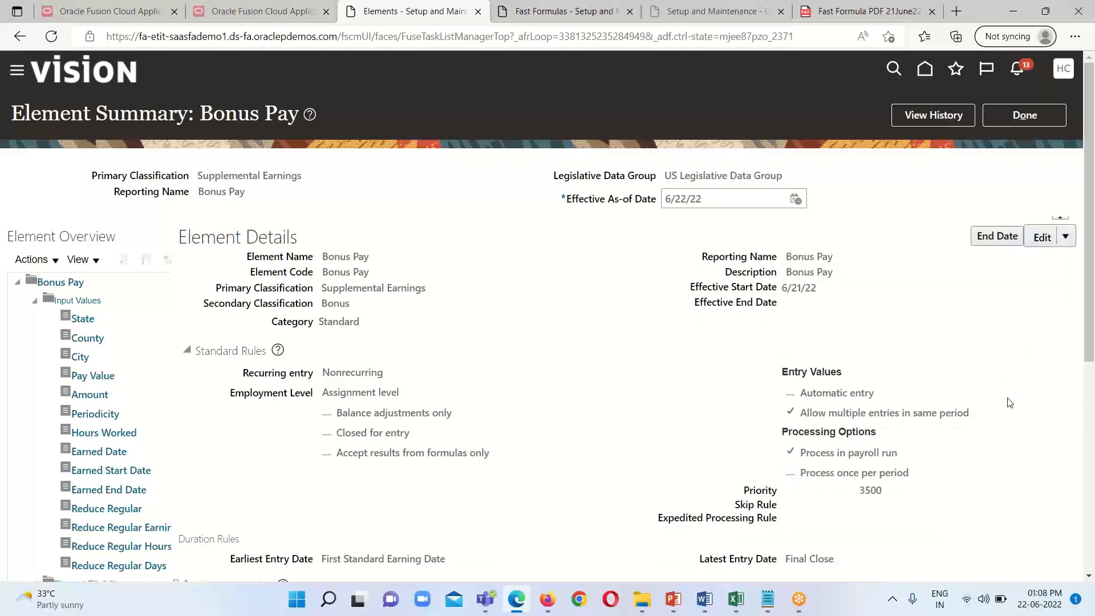
Check the Validation Formula in the Bonus Pay element details and close the element summary
{"action": "scroll", "coordinate": [1005, 308], "scroll_direction": "down", "scroll_amount": 6}
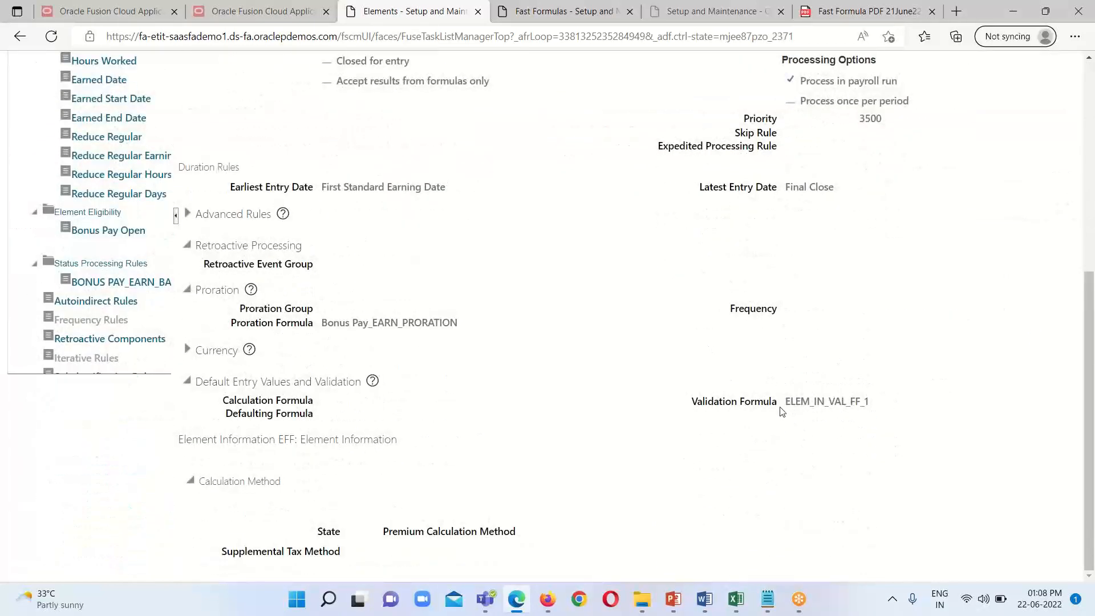
{"action": "scroll", "coordinate": [850, 410], "scroll_direction": "up", "scroll_amount": 7}
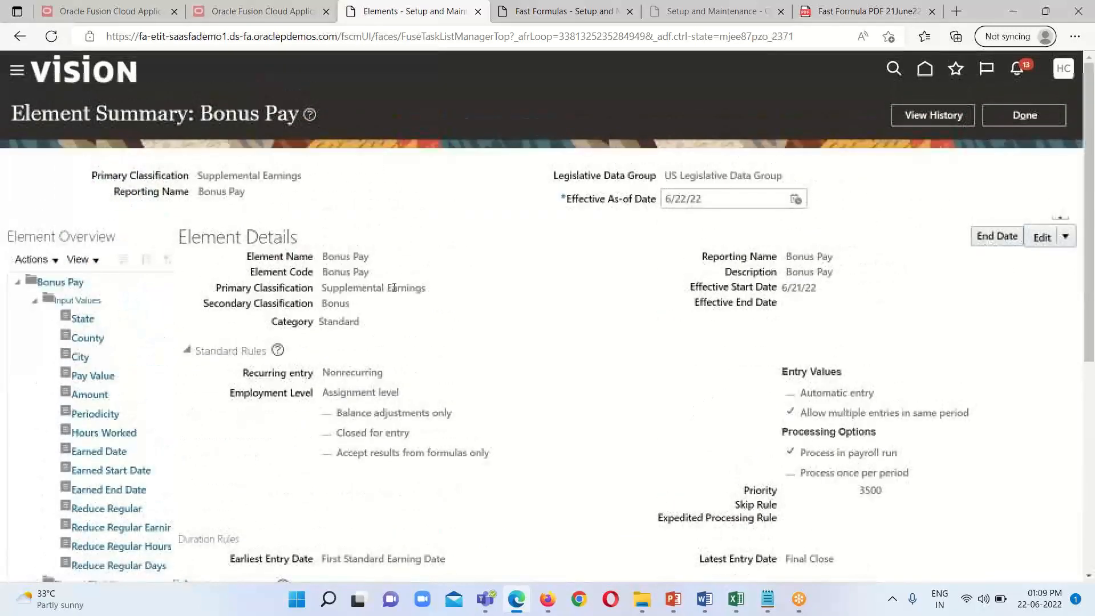
{"action": "left_click", "coordinate": [1008, 116]}
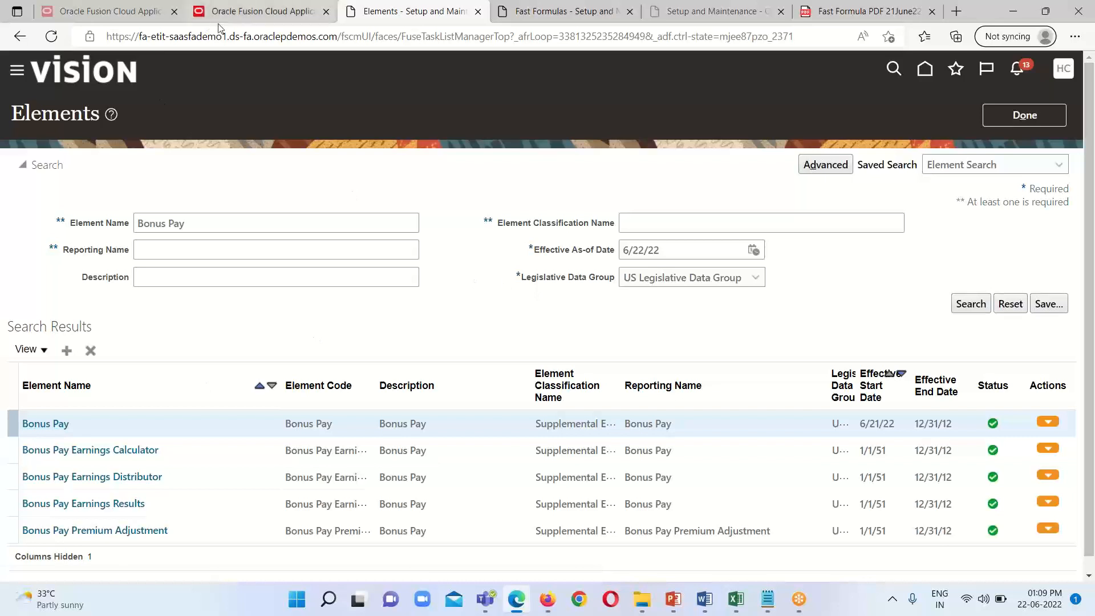
In the Oracle Fusion home page tab, open Person Management, search for the employee by person number and open their record
{"action": "left_click", "coordinate": [279, 13]}
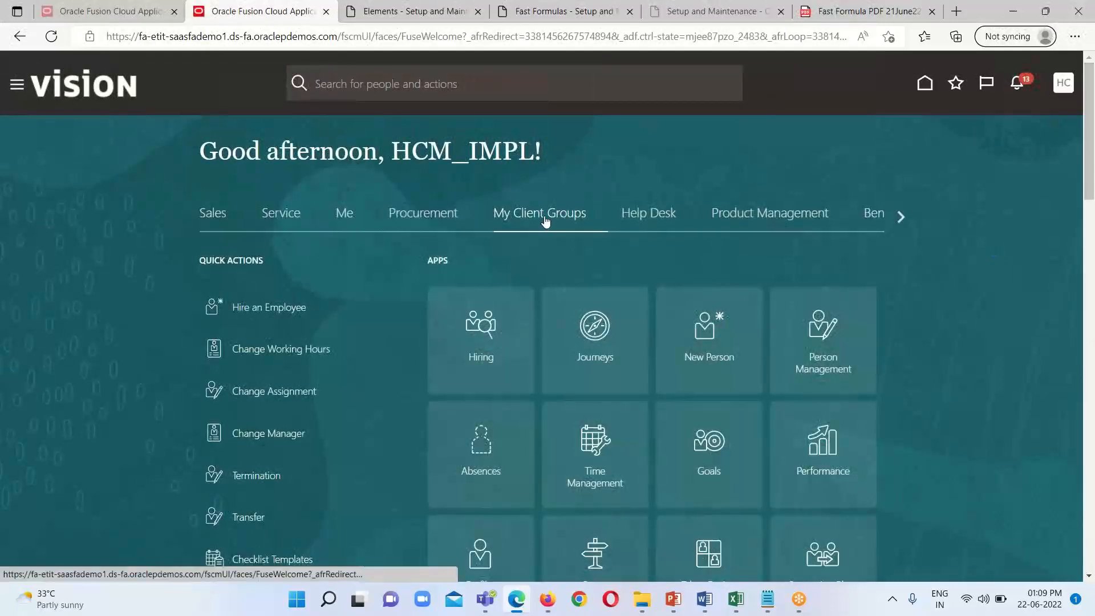
{"action": "left_click", "coordinate": [824, 353]}
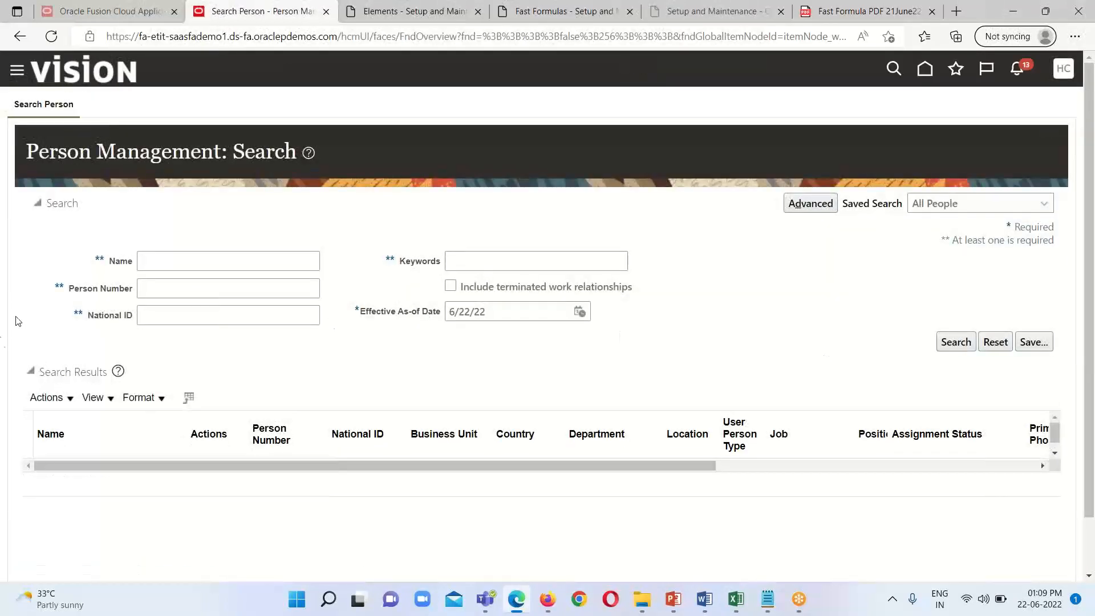
{"action": "left_click", "coordinate": [224, 288]}
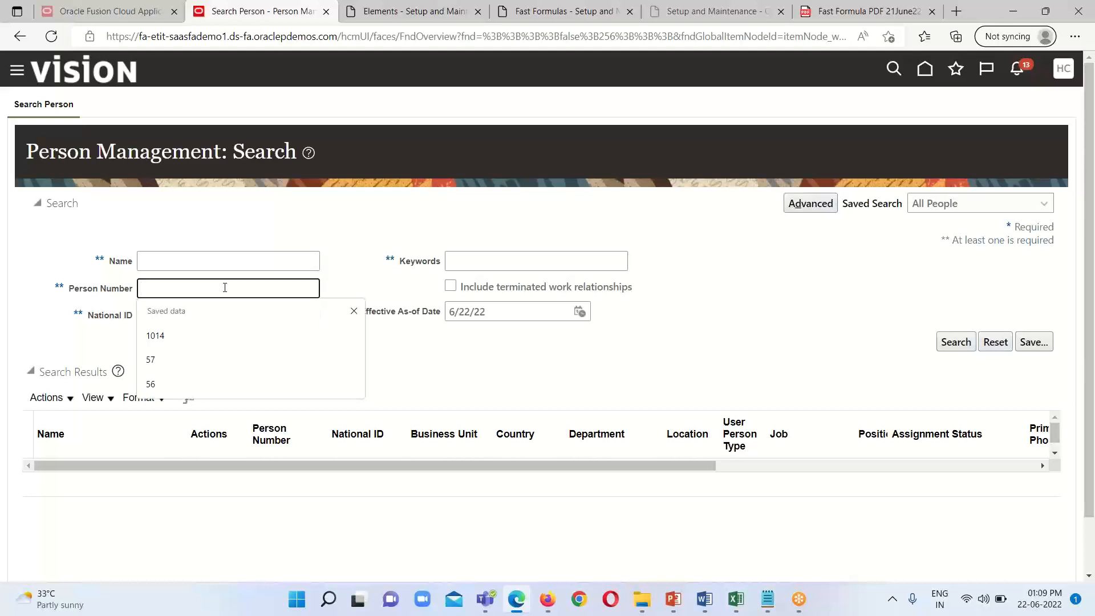
{"action": "type", "text": "1014"}
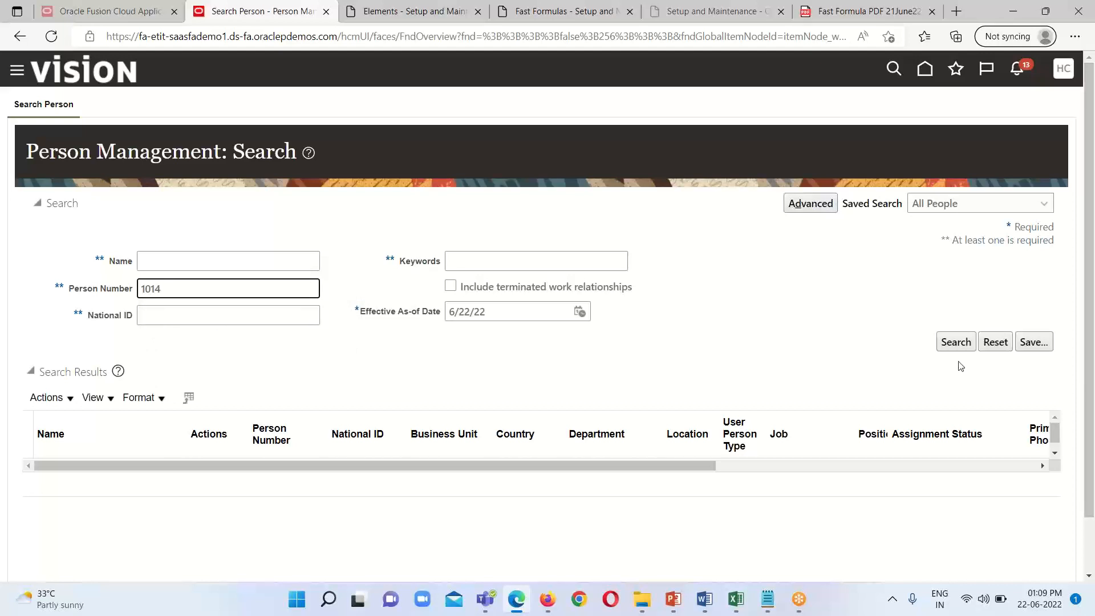
{"action": "left_click", "coordinate": [956, 342]}
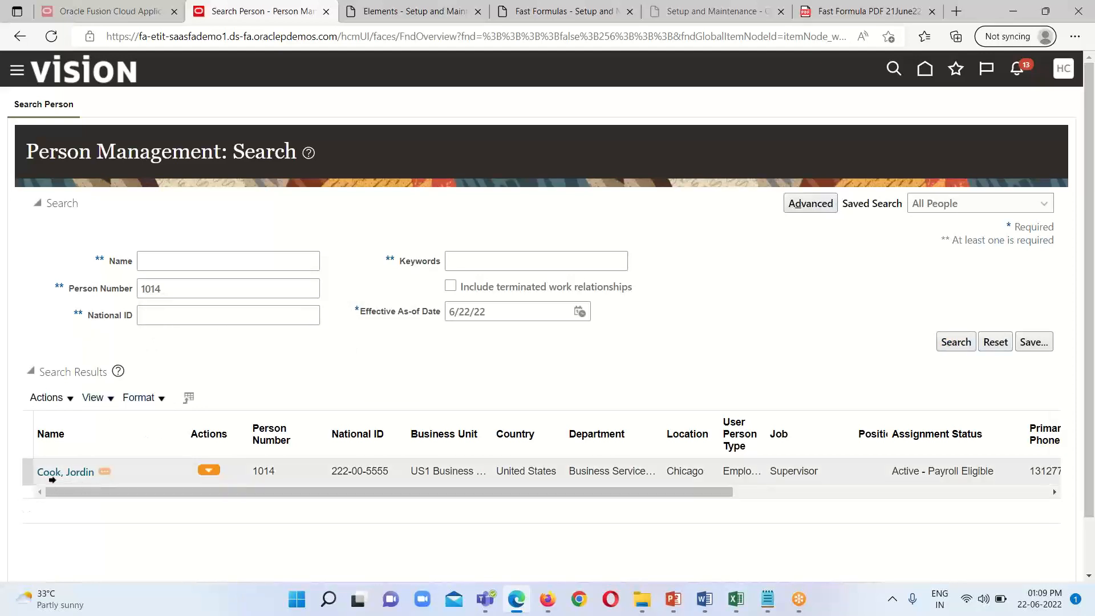
{"action": "left_click", "coordinate": [77, 473]}
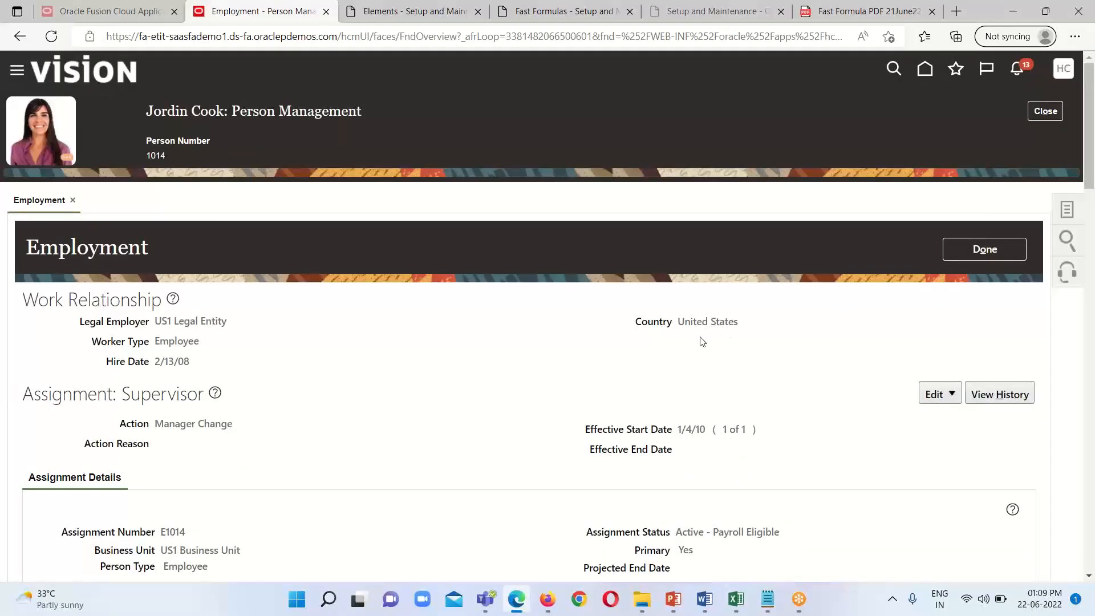
Look over the employee's employment details and open their Element Entries
{"action": "scroll", "coordinate": [887, 239], "scroll_direction": "down", "scroll_amount": 3}
{"action": "scroll", "coordinate": [535, 345], "scroll_direction": "down", "scroll_amount": 5}
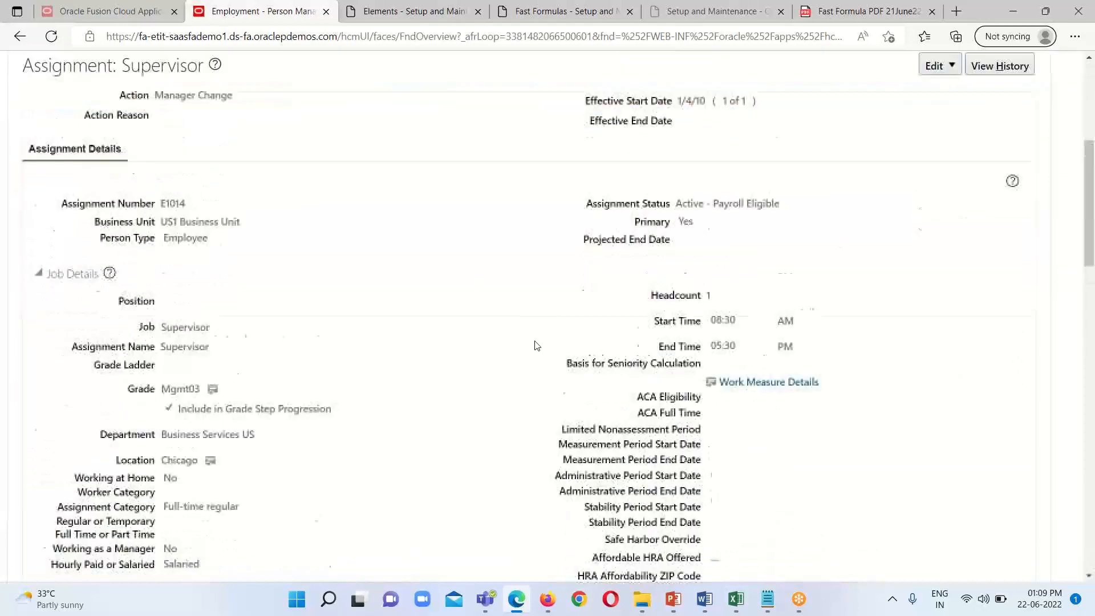
{"action": "scroll", "coordinate": [844, 365], "scroll_direction": "up", "scroll_amount": 8}
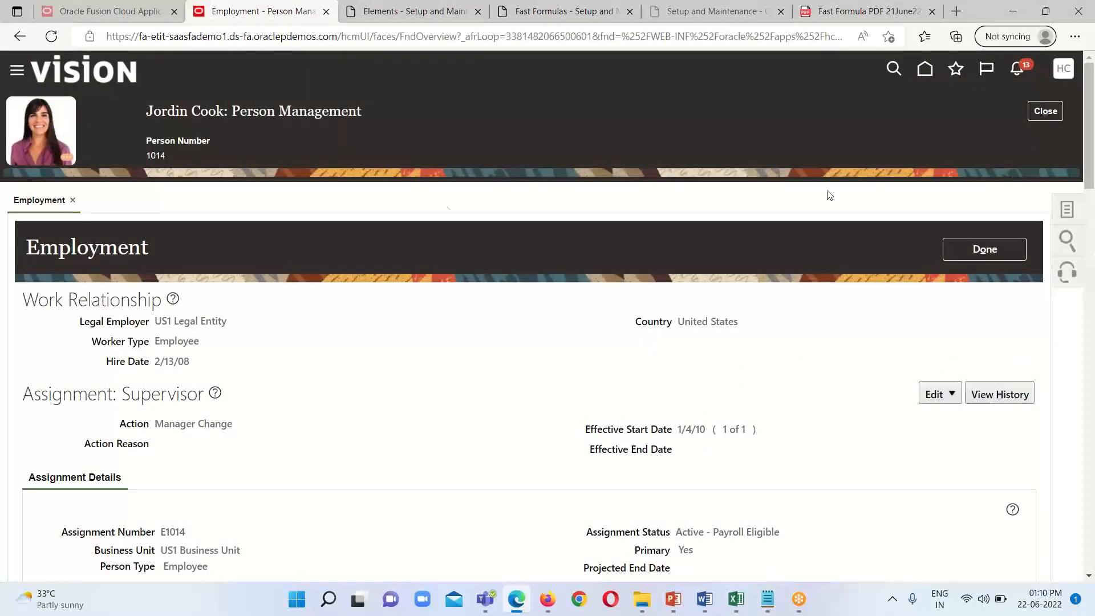
{"action": "left_click", "coordinate": [1067, 213]}
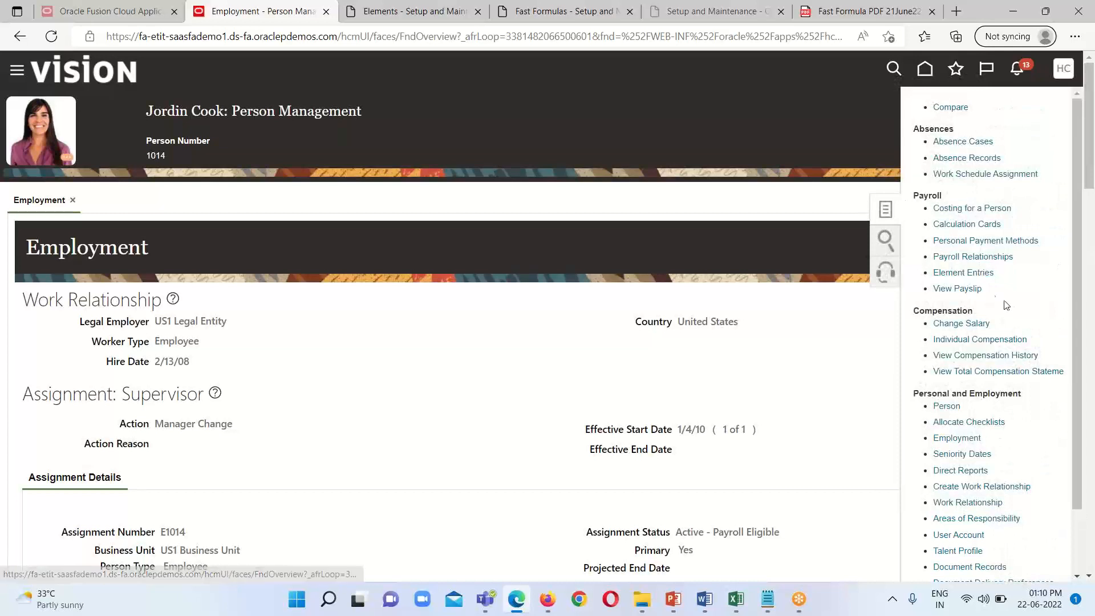
{"action": "left_click", "coordinate": [980, 273]}
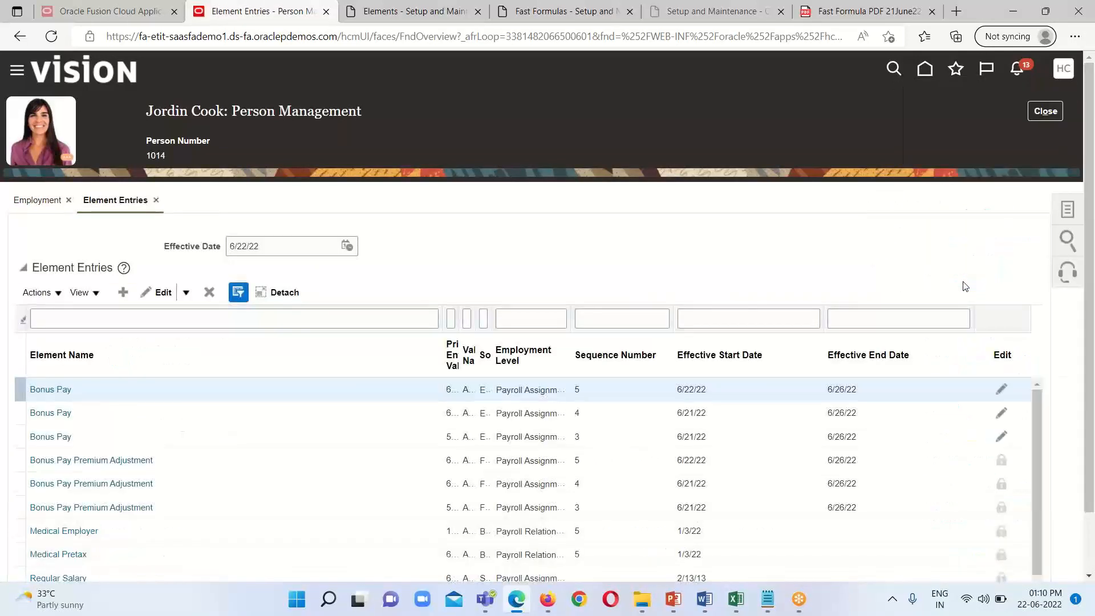
Start a new element entry for Bonus Pay, keeping the default effective date and assignment, and continue to its details
{"action": "left_click", "coordinate": [125, 292]}
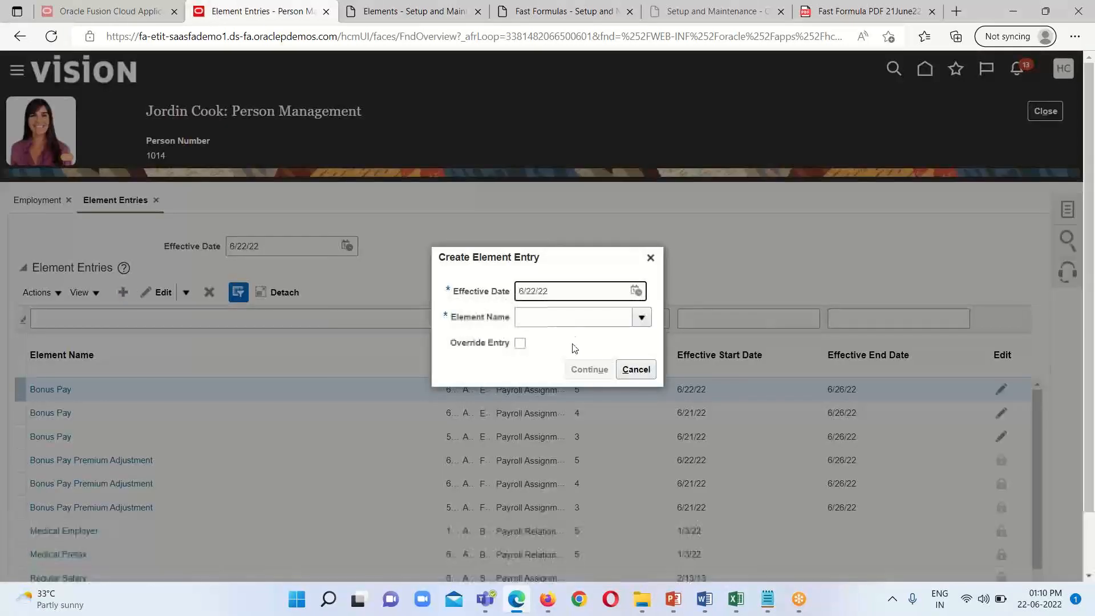
{"action": "left_click", "coordinate": [571, 316]}
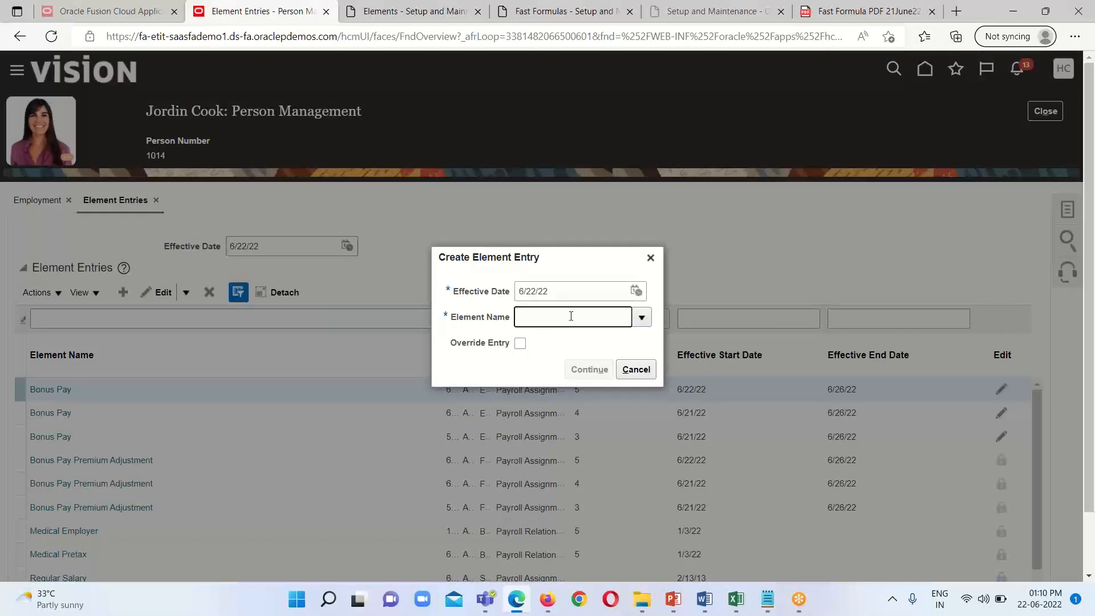
{"action": "type", "text": "Bo"}
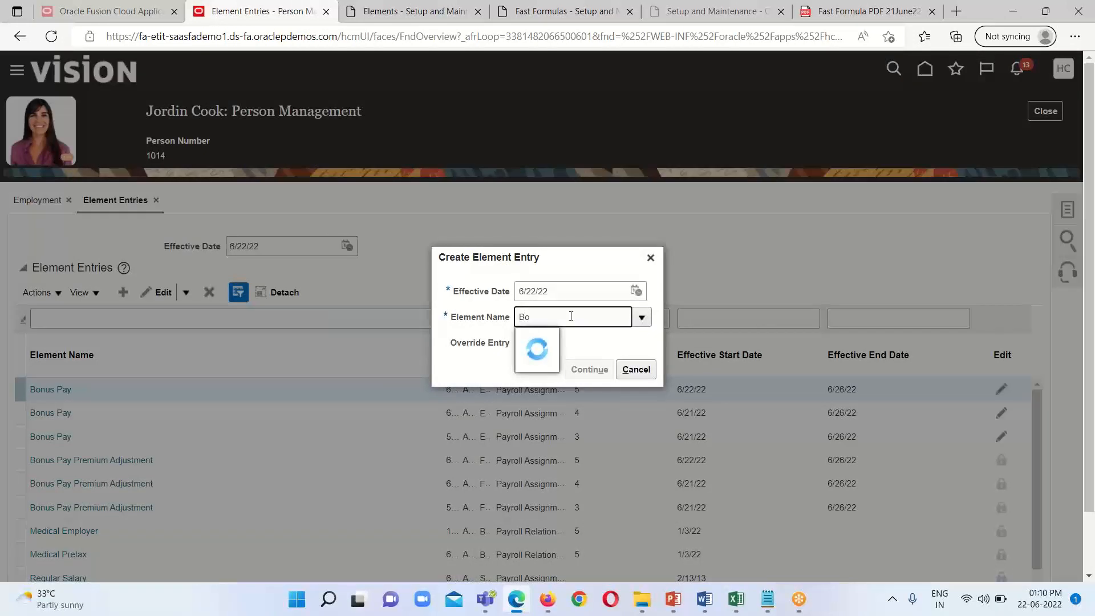
{"action": "type", "text": "nus Pay"}
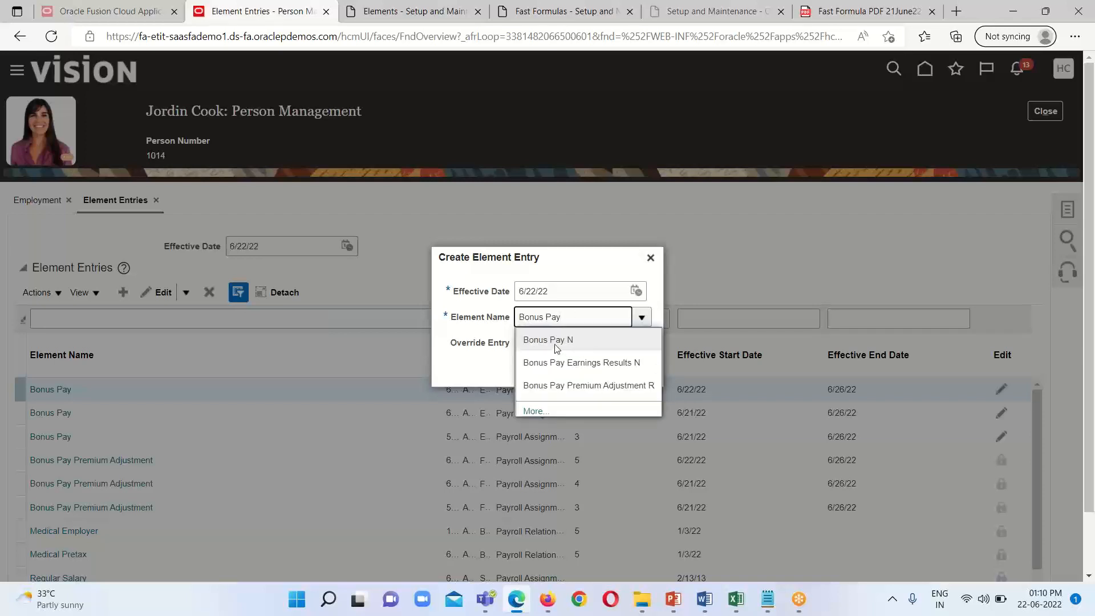
{"action": "left_click", "coordinate": [570, 338]}
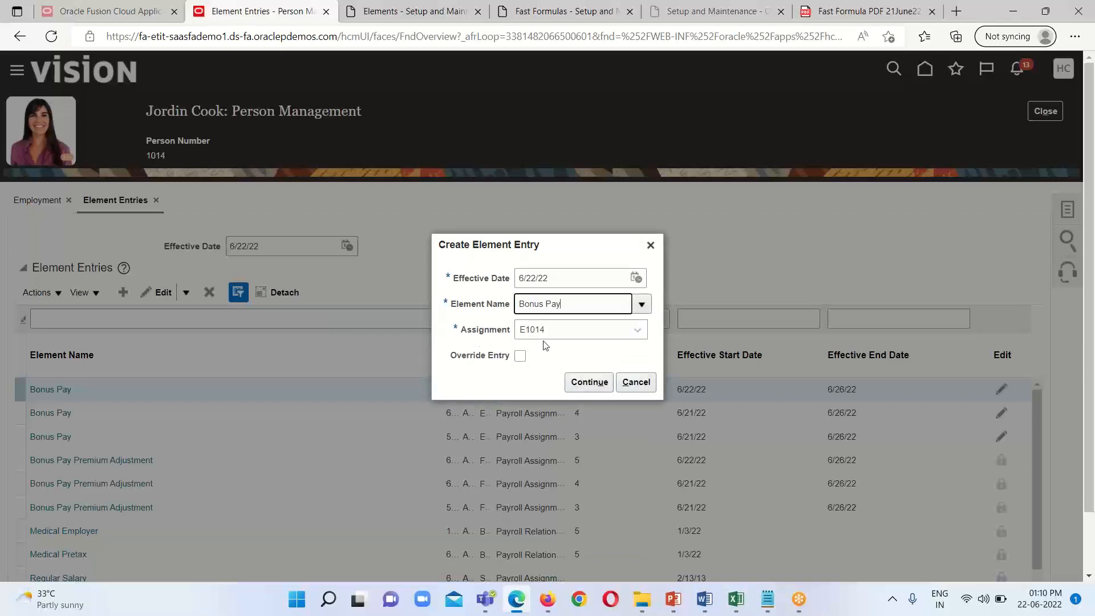
{"action": "left_click", "coordinate": [592, 383]}
Enter 20 as the Bonus Pay entry's Amount and try to save the entry to test the validation
{"action": "scroll", "coordinate": [672, 444], "scroll_direction": "down", "scroll_amount": 2}
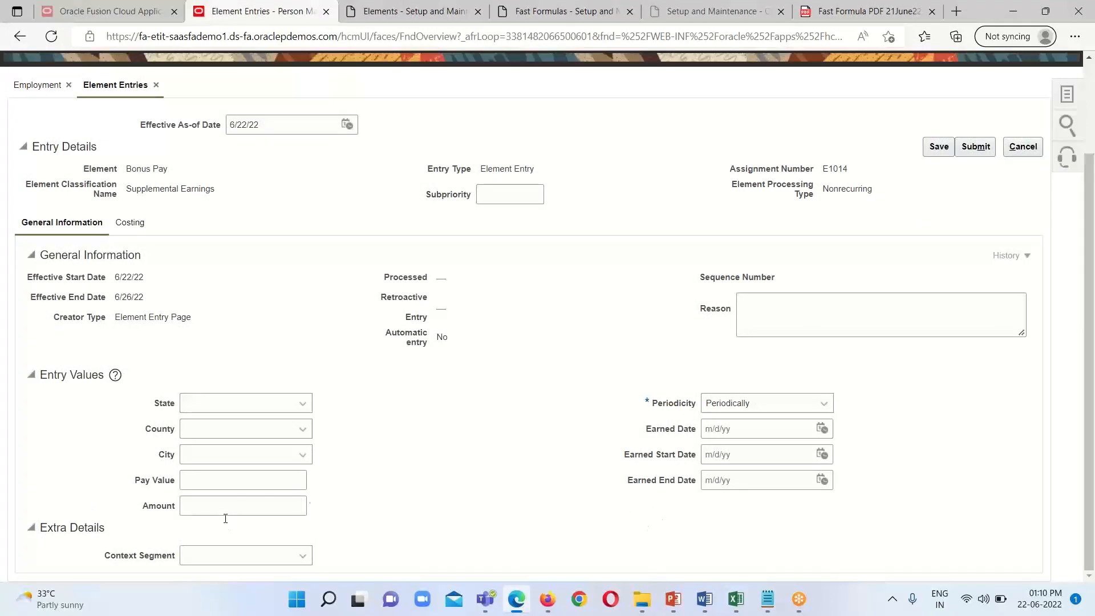
{"action": "left_click", "coordinate": [273, 507]}
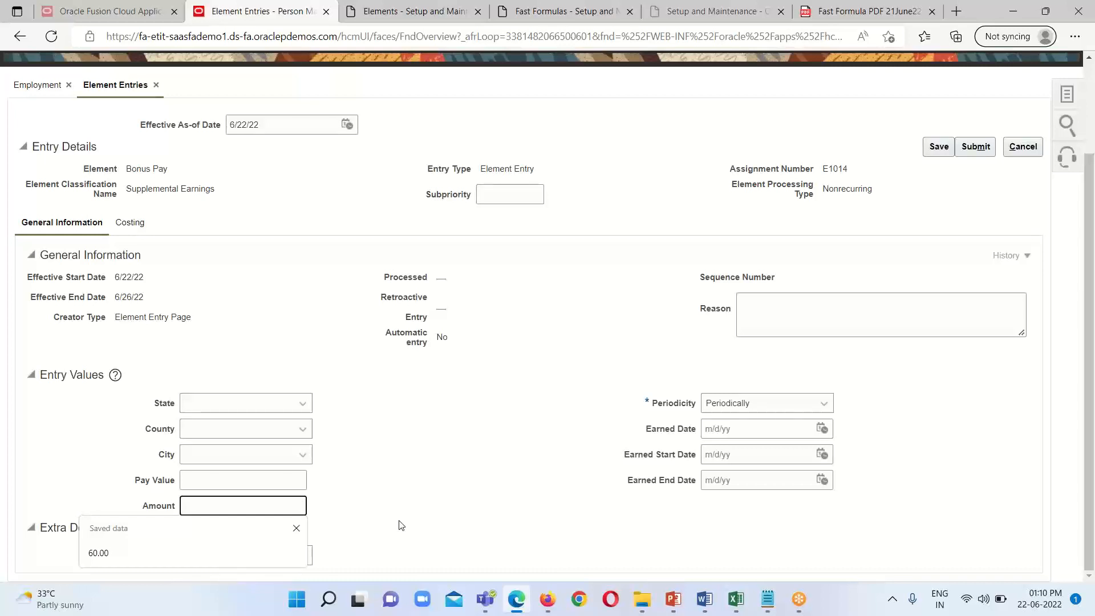
{"action": "type", "text": "20"}
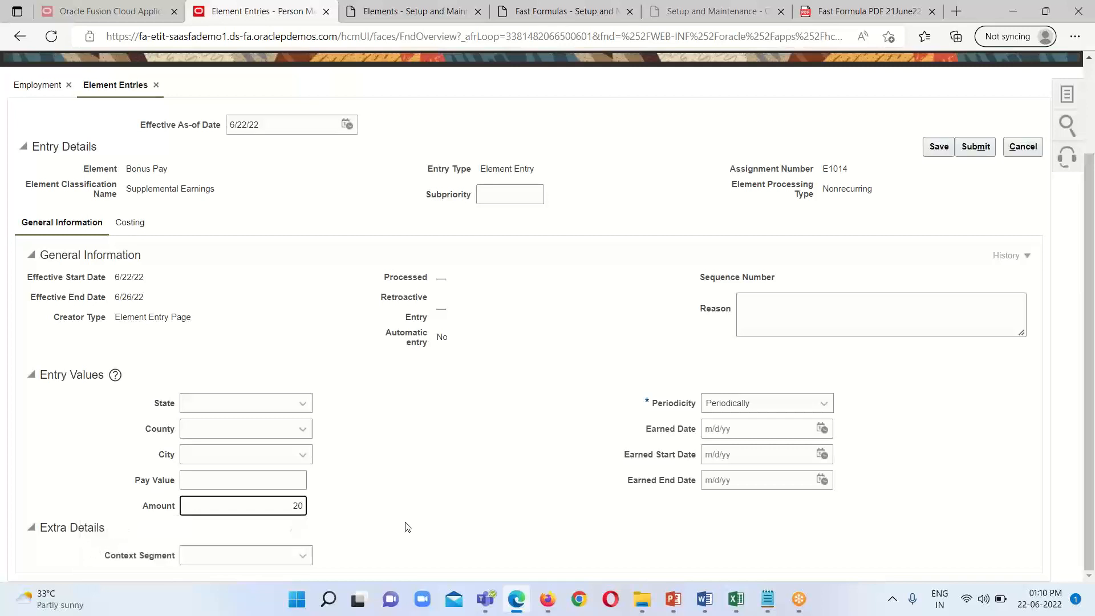
{"action": "left_click", "coordinate": [501, 500]}
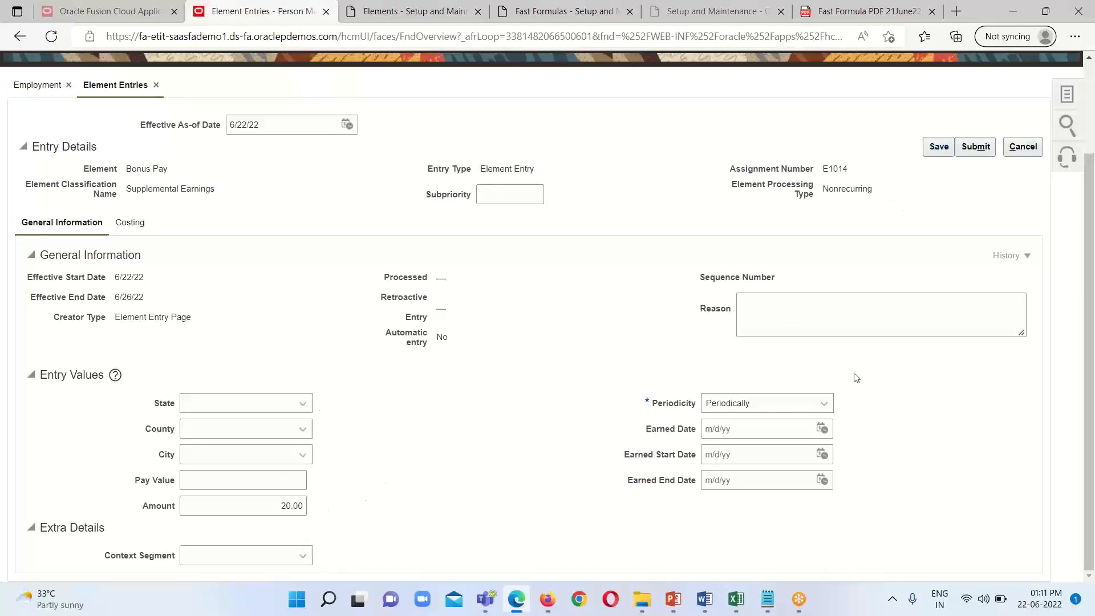
{"action": "scroll", "coordinate": [912, 285], "scroll_direction": "up", "scroll_amount": 2}
{"action": "left_click", "coordinate": [936, 227]}
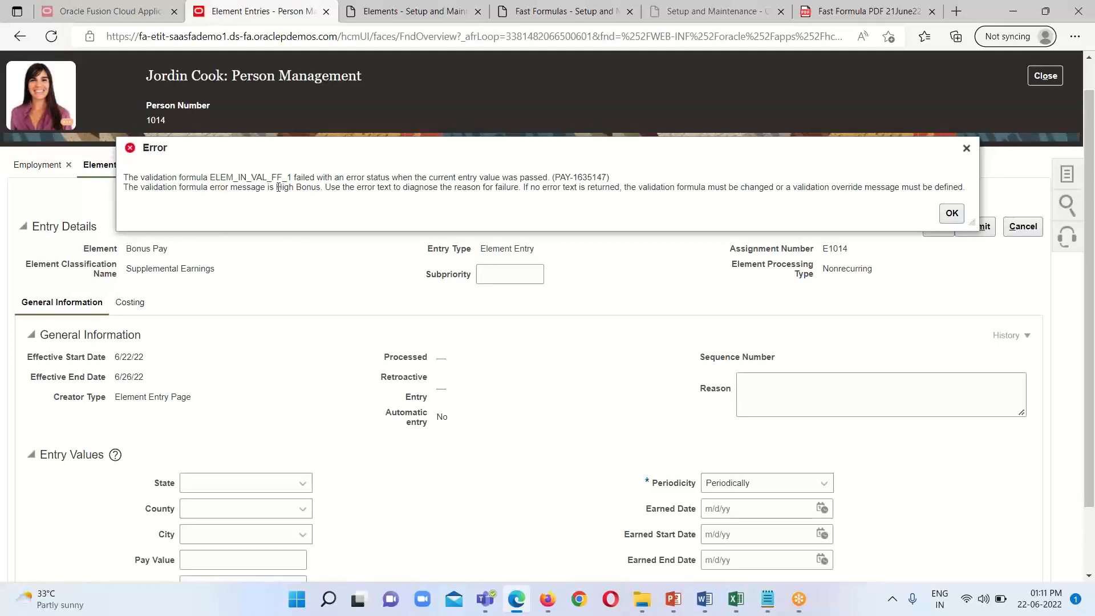
Highlight the formula message in the error, and compare it with the 50-to-80 Amount condition in the ELE_IN_VAL_FF1 file in Notepad
{"action": "left_click_drag", "start_coordinate": [278, 188], "coordinate": [304, 187]}
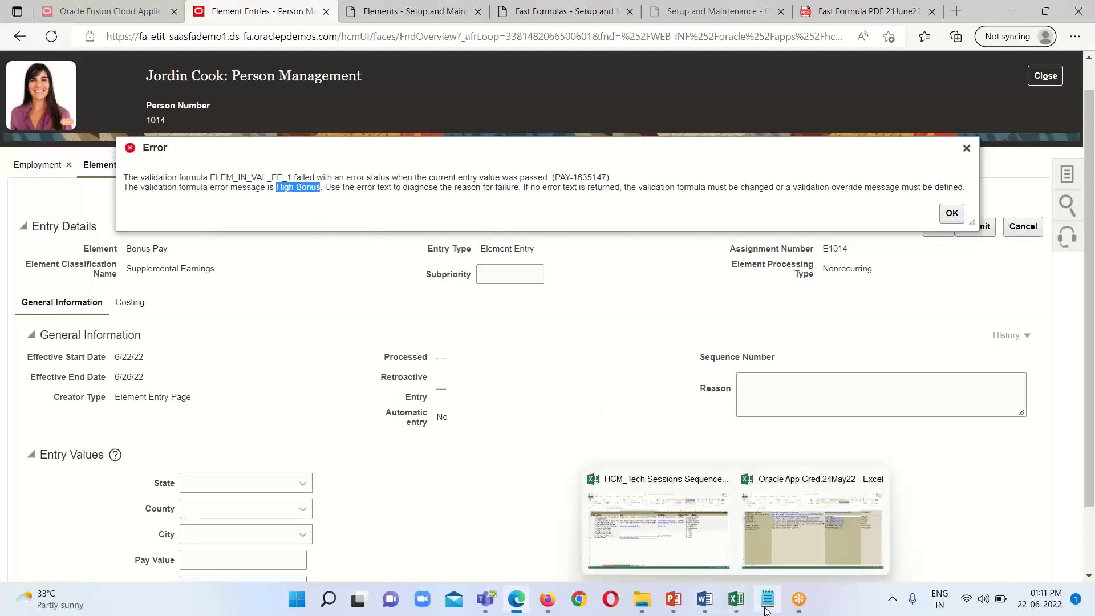
{"action": "mouse_move", "coordinate": [768, 598]}
{"action": "left_click", "coordinate": [734, 553]}
{"action": "left_click", "coordinate": [589, 432]}
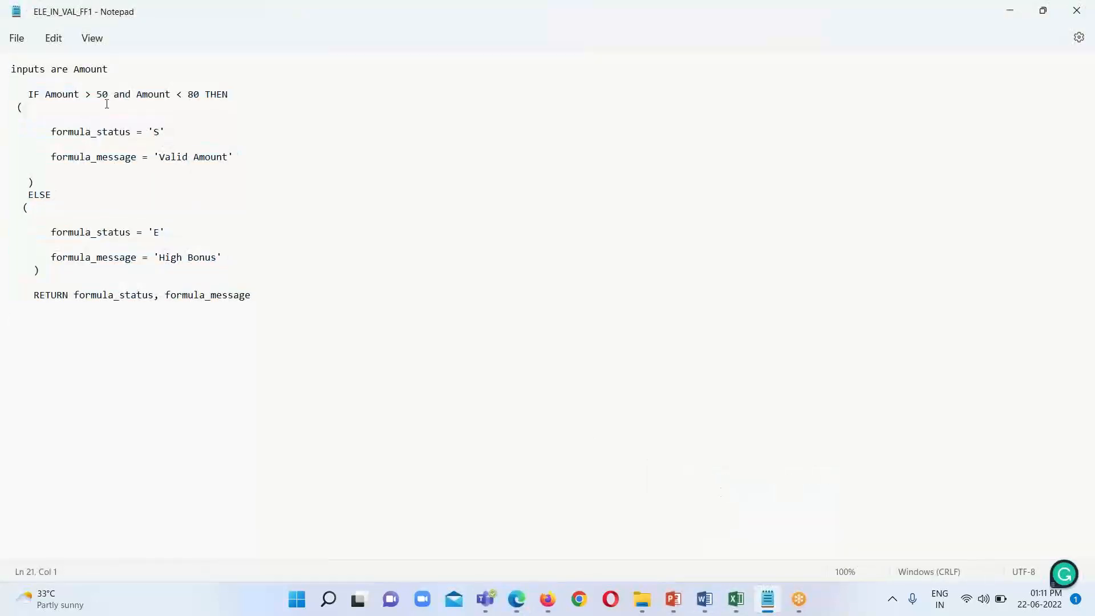
{"action": "left_click_drag", "start_coordinate": [97, 94], "coordinate": [203, 95]}
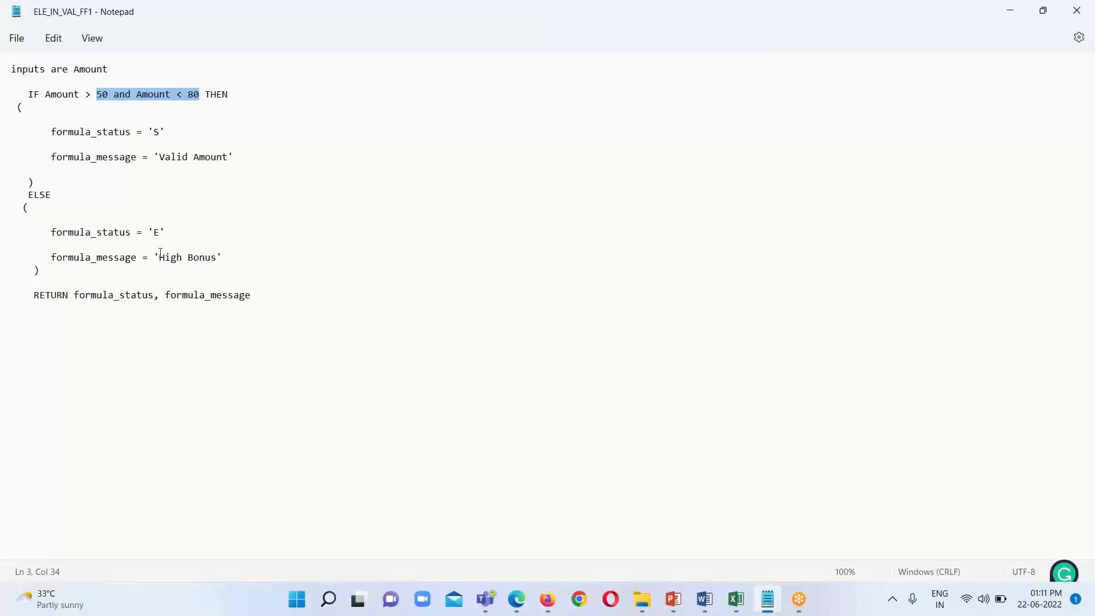
Highlight the High Bonus message in the formula's ELSE branch, return to the Bonus Pay entry in the browser and dismiss the validation error
{"action": "left_click_drag", "start_coordinate": [159, 257], "coordinate": [220, 259]}
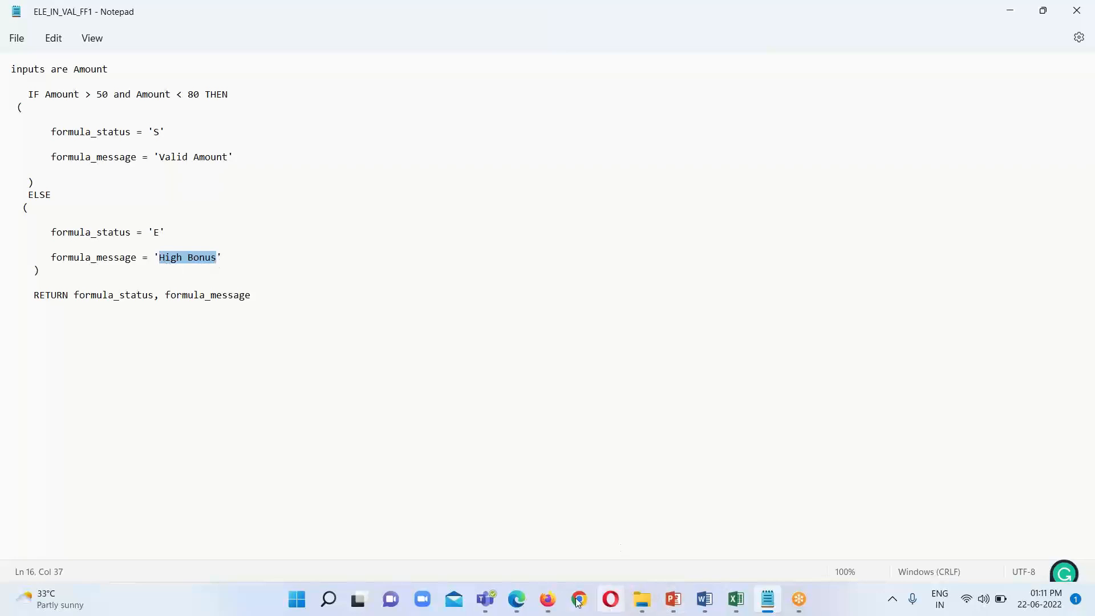
{"action": "left_click", "coordinate": [524, 557]}
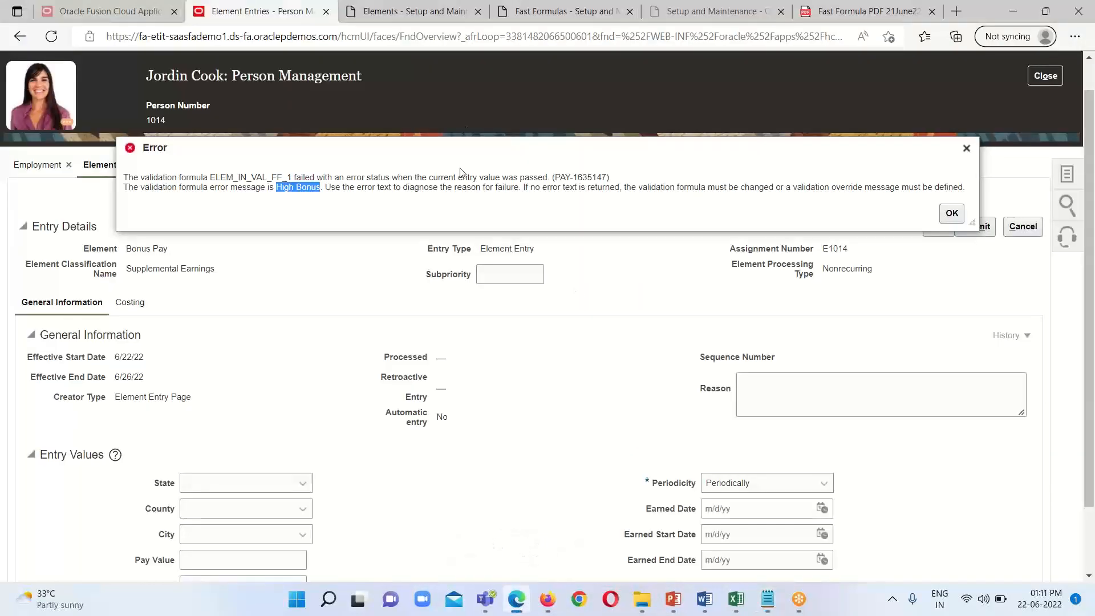
{"action": "left_click", "coordinate": [951, 212]}
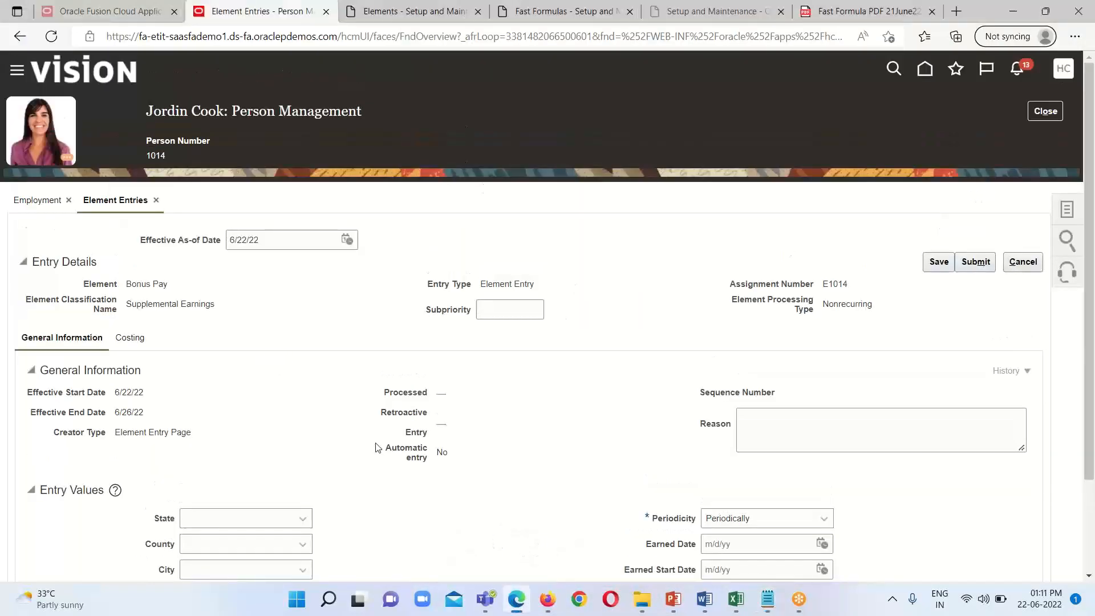
Set the Bonus Pay entry's Amount to 70 and save the element entry
{"action": "scroll", "coordinate": [379, 448], "scroll_direction": "down", "scroll_amount": 2}
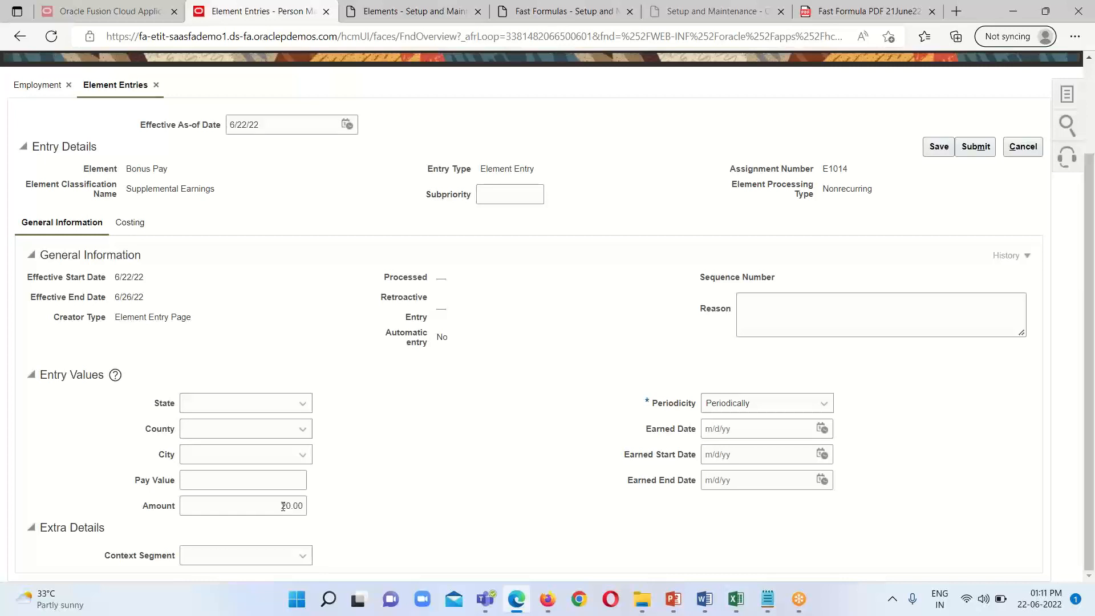
{"action": "left_click_drag", "start_coordinate": [283, 506], "coordinate": [342, 509]}
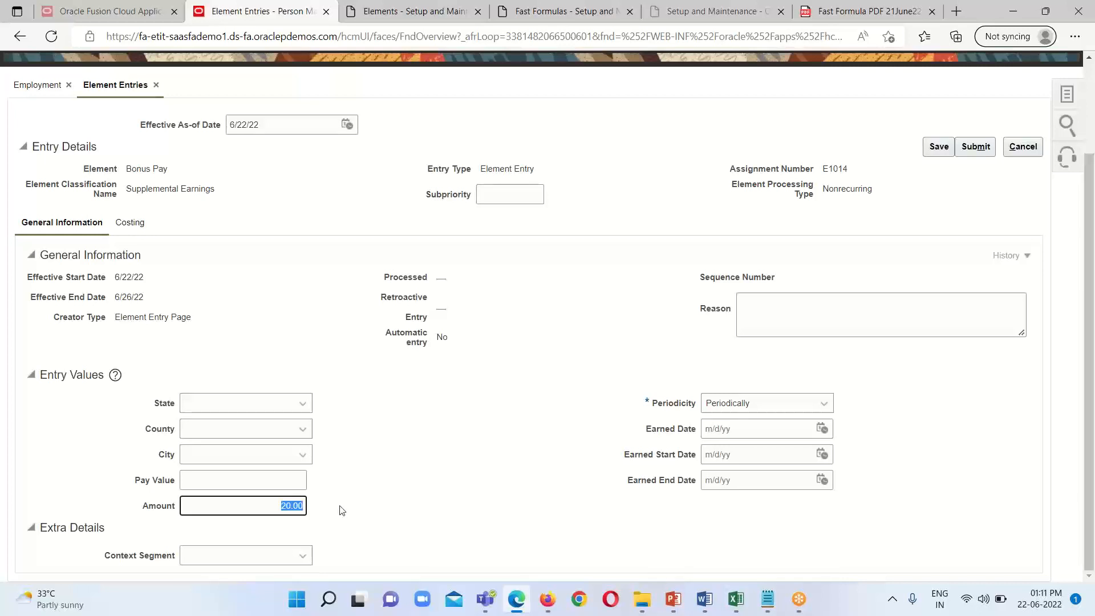
{"action": "type", "text": "70"}
{"action": "left_click", "coordinate": [342, 510]}
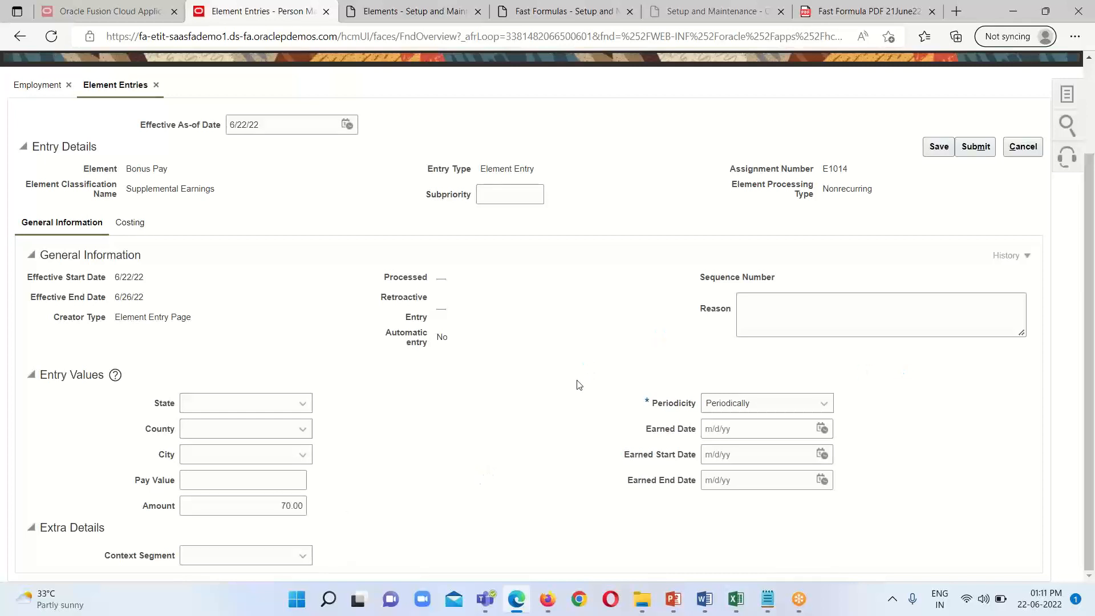
{"action": "scroll", "coordinate": [579, 384], "scroll_direction": "up", "scroll_amount": 2}
{"action": "left_click", "coordinate": [938, 227]}
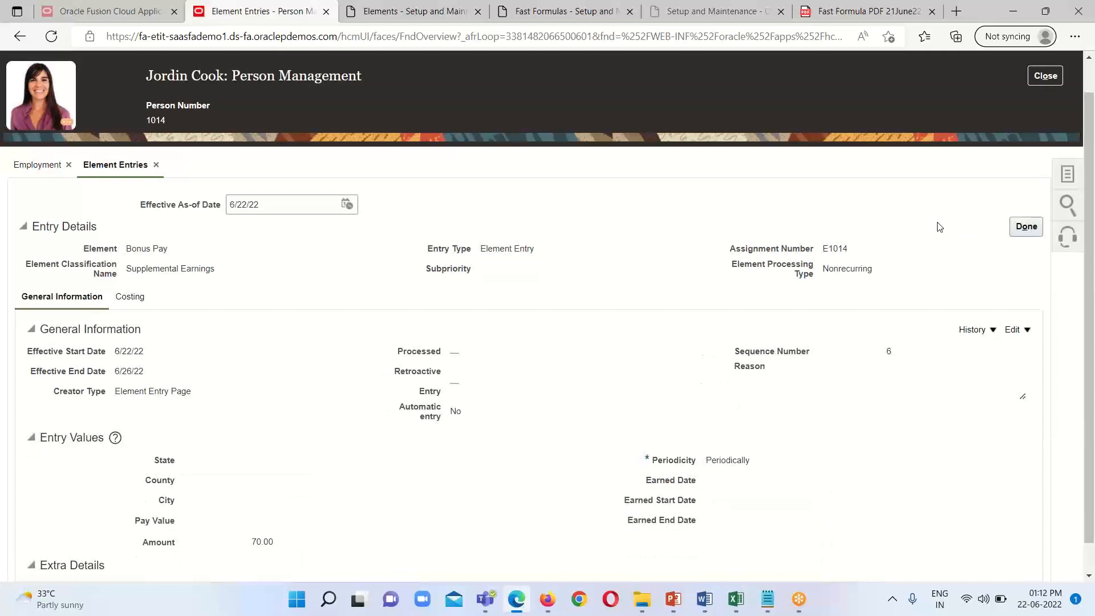
Review the saved Bonus Pay entry, finish it, and close the employee's record from the Element Entries list
{"action": "scroll", "coordinate": [548, 408], "scroll_direction": "down", "scroll_amount": 1}
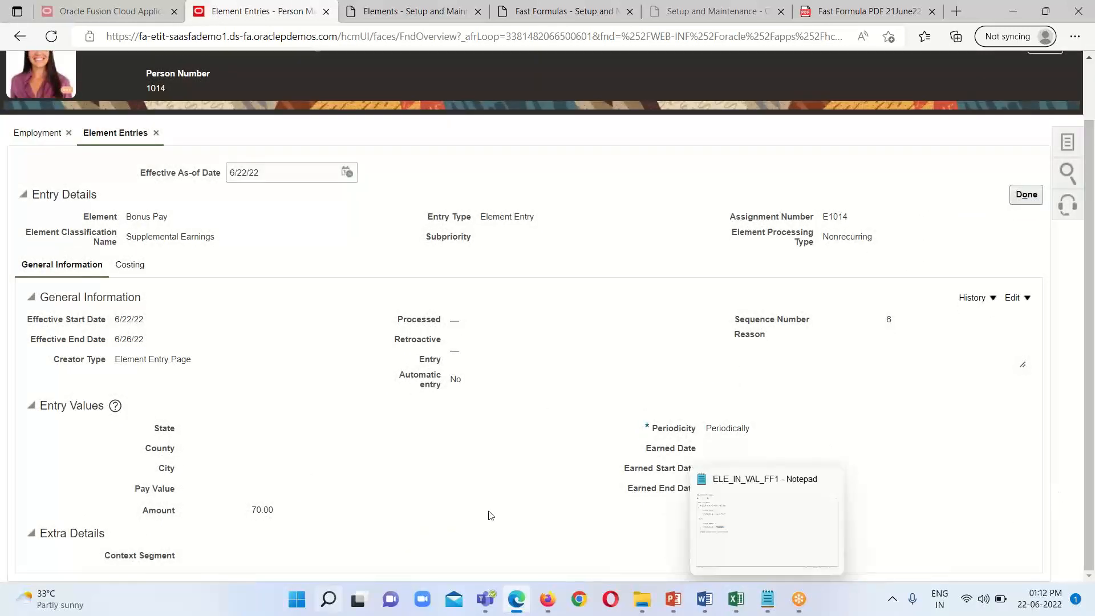
{"action": "scroll", "coordinate": [605, 482], "scroll_direction": "up", "scroll_amount": 2}
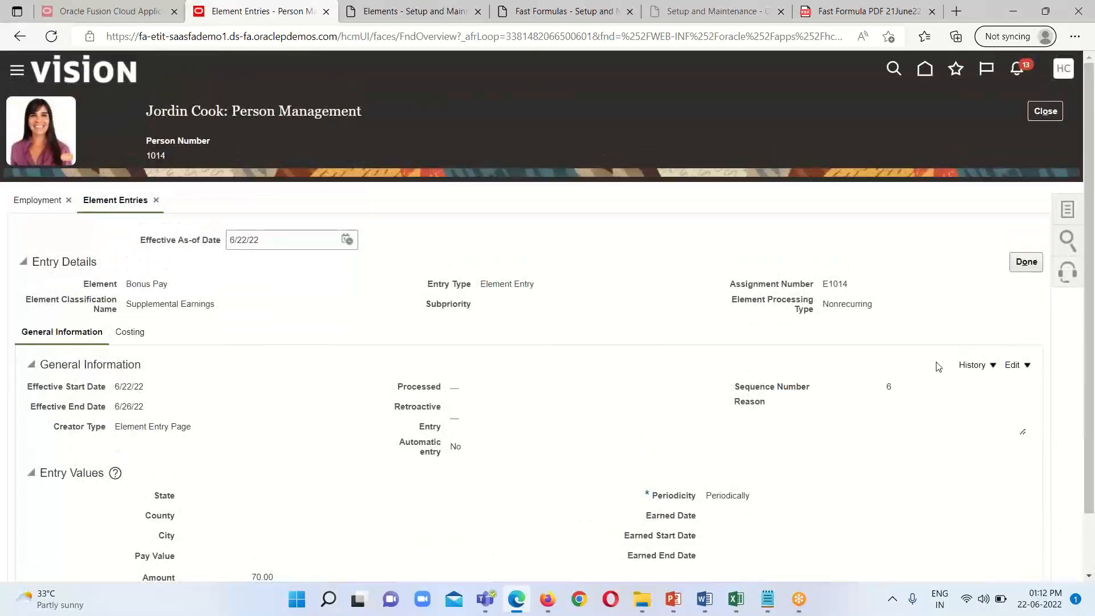
{"action": "left_click", "coordinate": [1027, 264]}
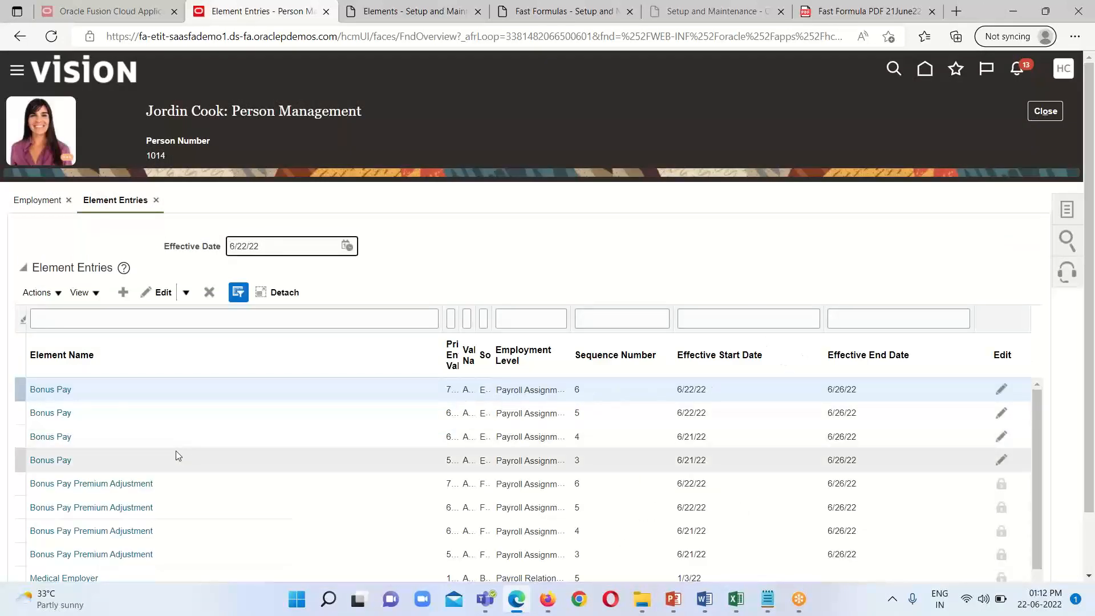
{"action": "left_click", "coordinate": [1037, 114]}
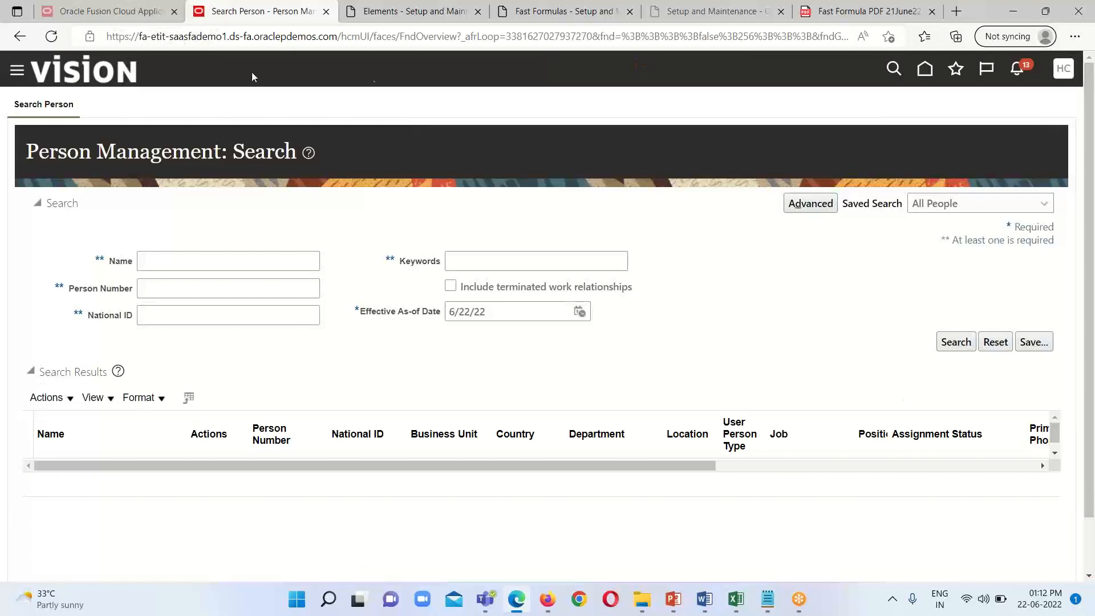
From the home page, expand all My Client Groups quick actions, find "quick" on the page and open Simplified QuickPay
{"action": "left_click", "coordinate": [924, 70]}
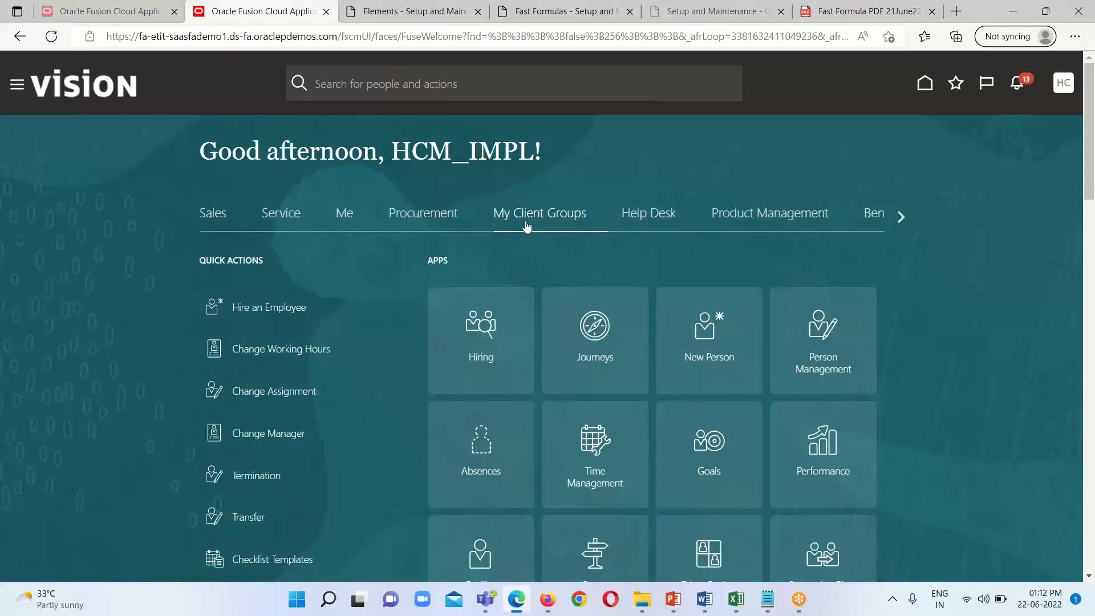
{"action": "scroll", "coordinate": [246, 462], "scroll_direction": "down", "scroll_amount": 8}
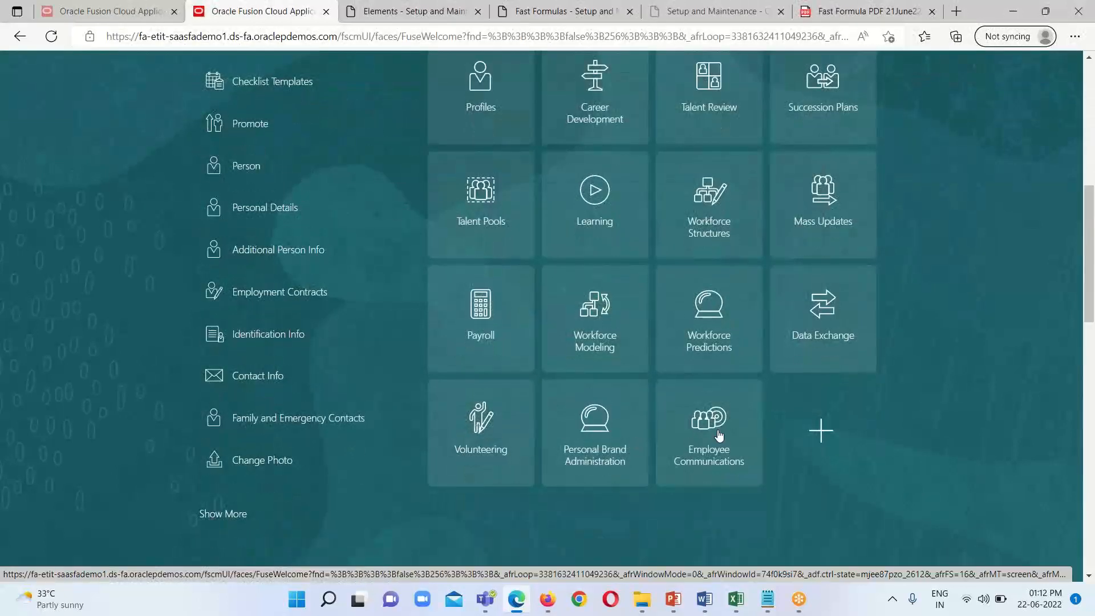
{"action": "left_click", "coordinate": [222, 518]}
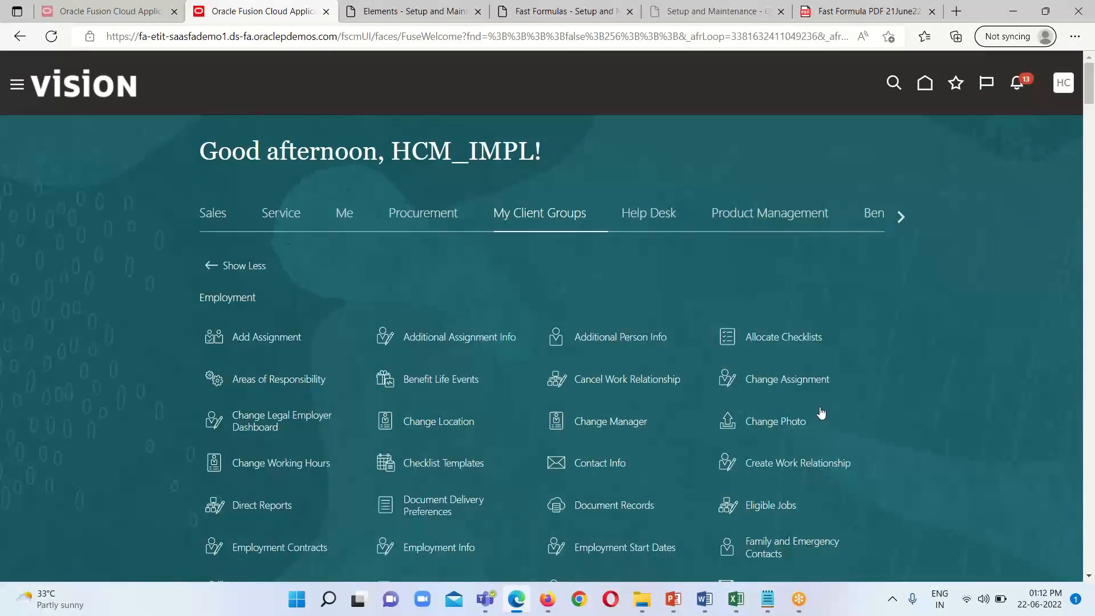
{"action": "key", "text": "ctrl+f"}
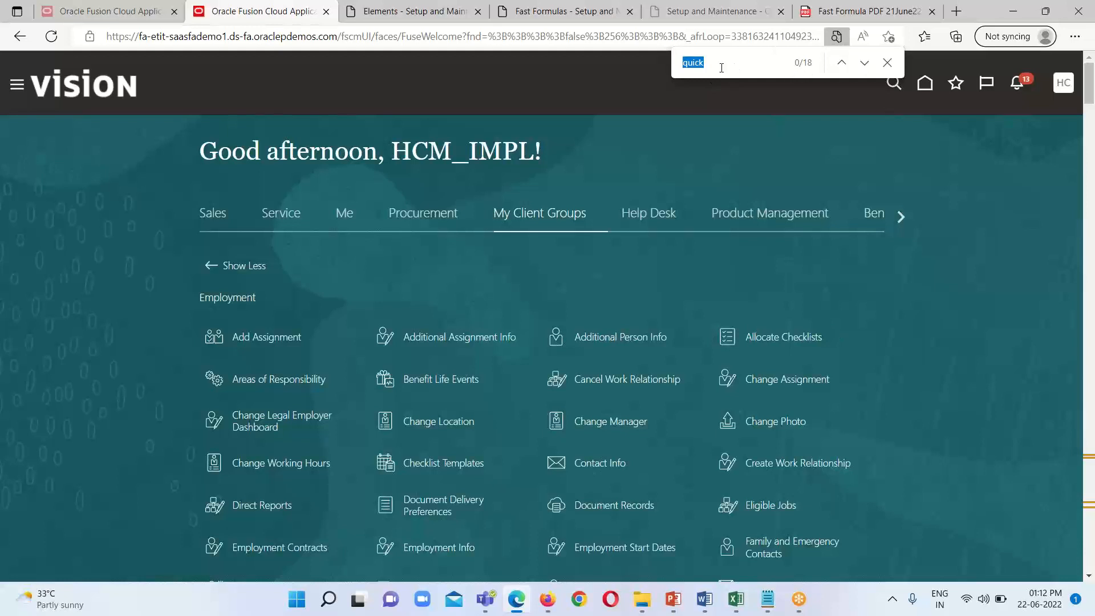
{"action": "key", "text": "Return"}
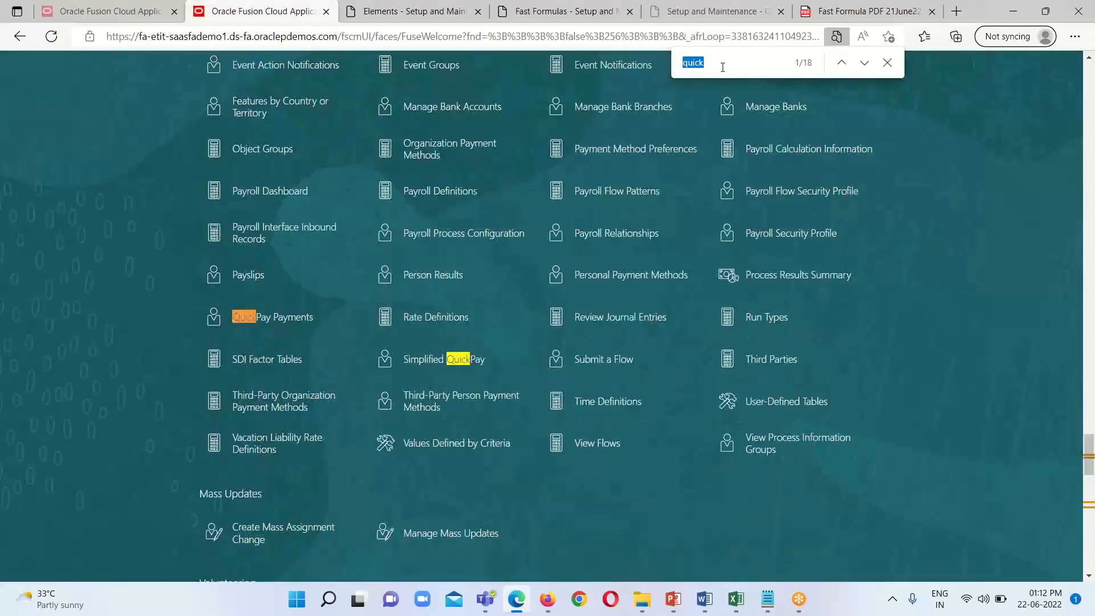
{"action": "left_click", "coordinate": [385, 366]}
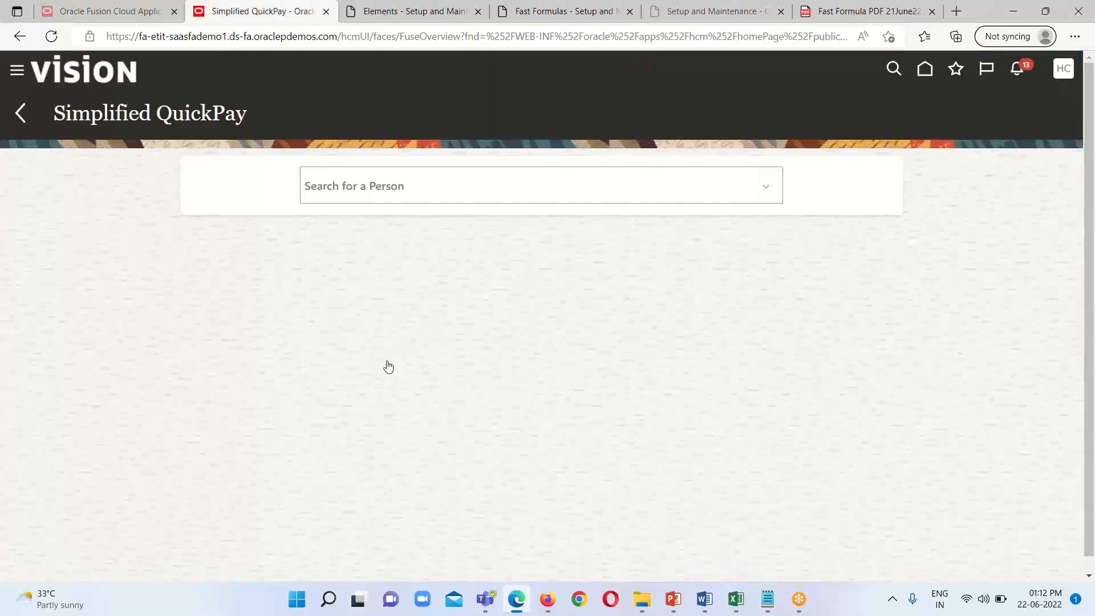
Use the advanced search to find the employee by person number and open their QuickPay calculation
{"action": "left_click", "coordinate": [693, 180]}
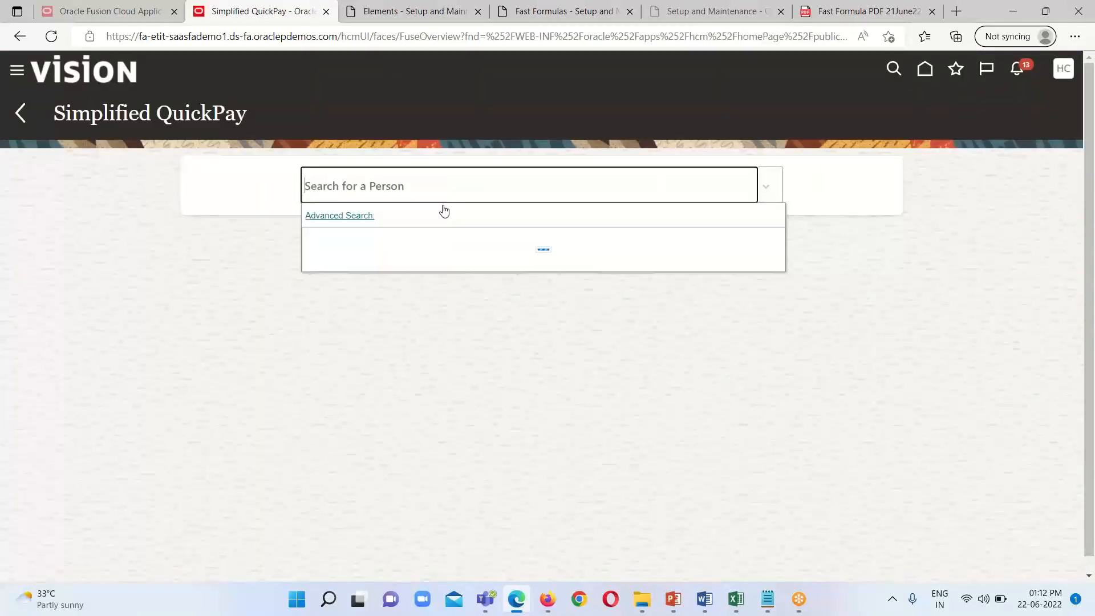
{"action": "left_click", "coordinate": [354, 215]}
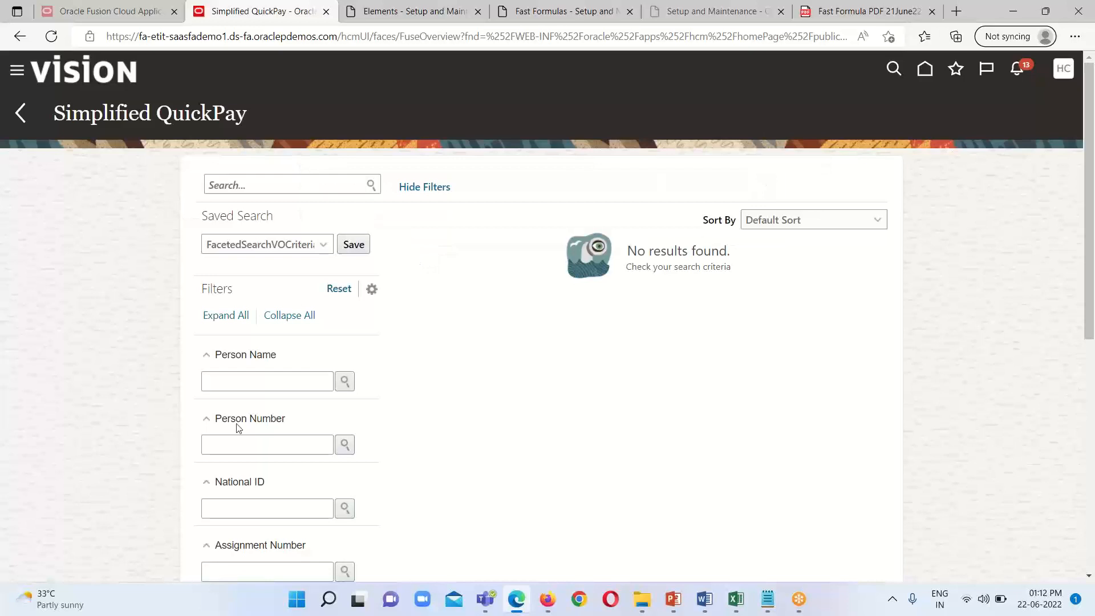
{"action": "left_click", "coordinate": [251, 448]}
{"action": "type", "text": "10"}
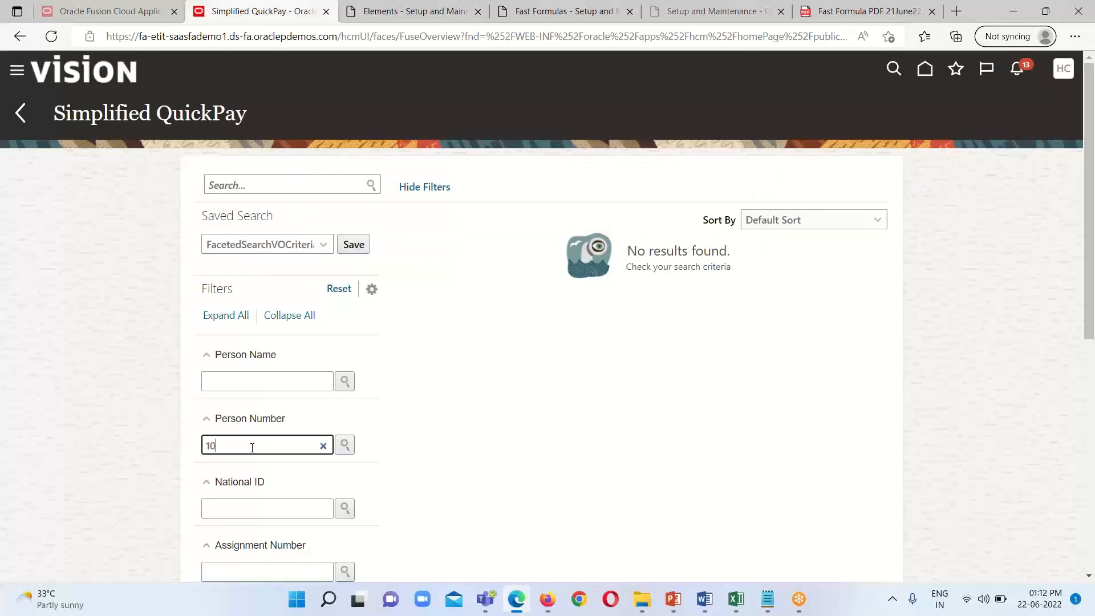
{"action": "type", "text": "14"}
{"action": "left_click", "coordinate": [343, 447]}
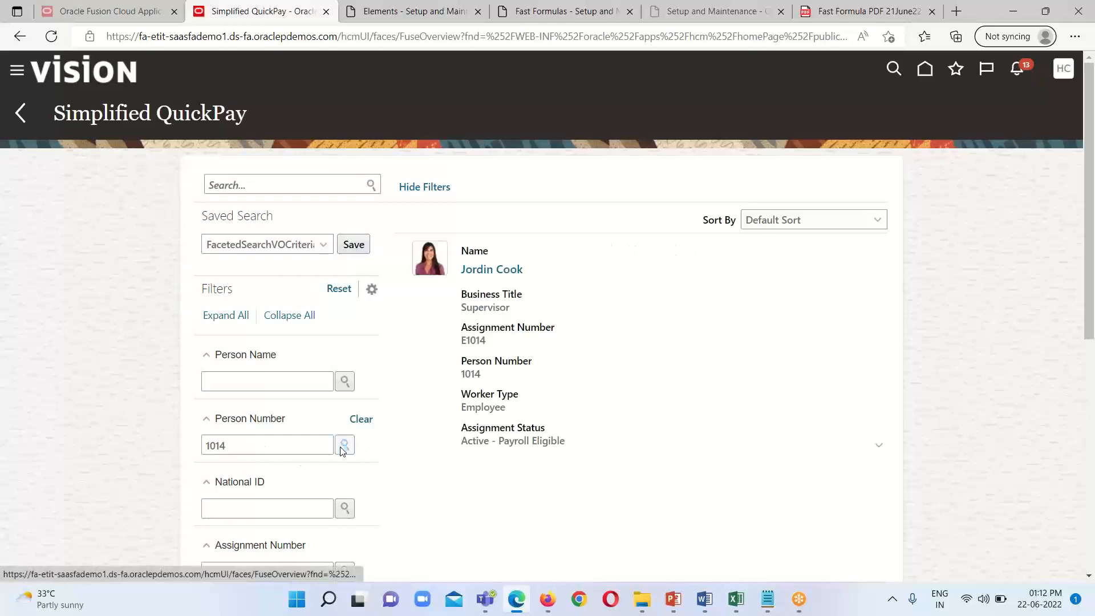
{"action": "left_click", "coordinate": [494, 270]}
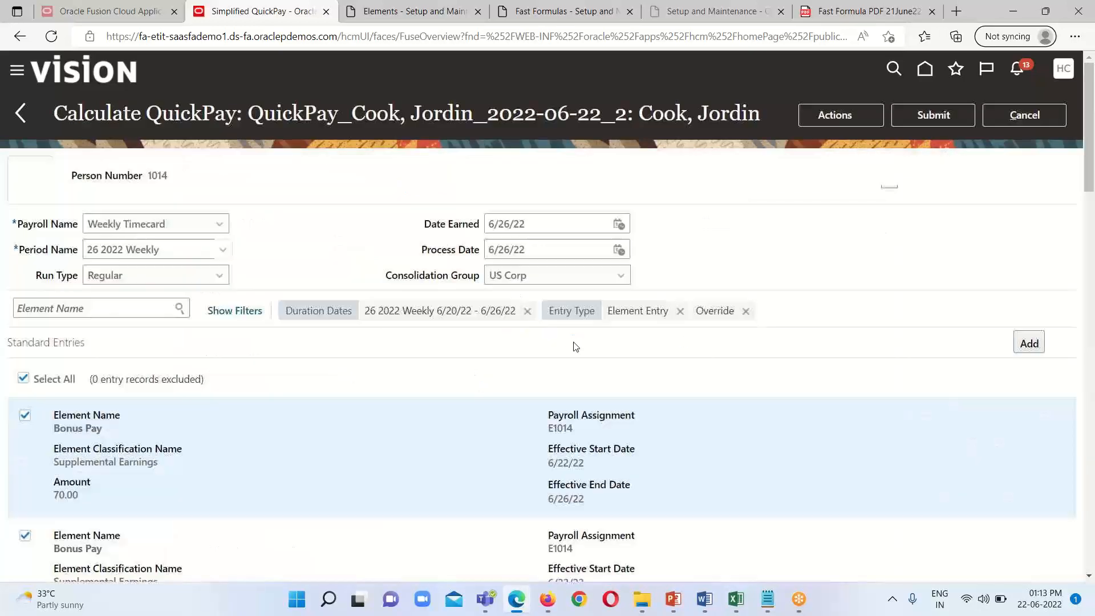
Examine the QuickPay standard entries and highlight the Amount of the first Bonus Pay entry
{"action": "scroll", "coordinate": [138, 421], "scroll_direction": "down", "scroll_amount": 3}
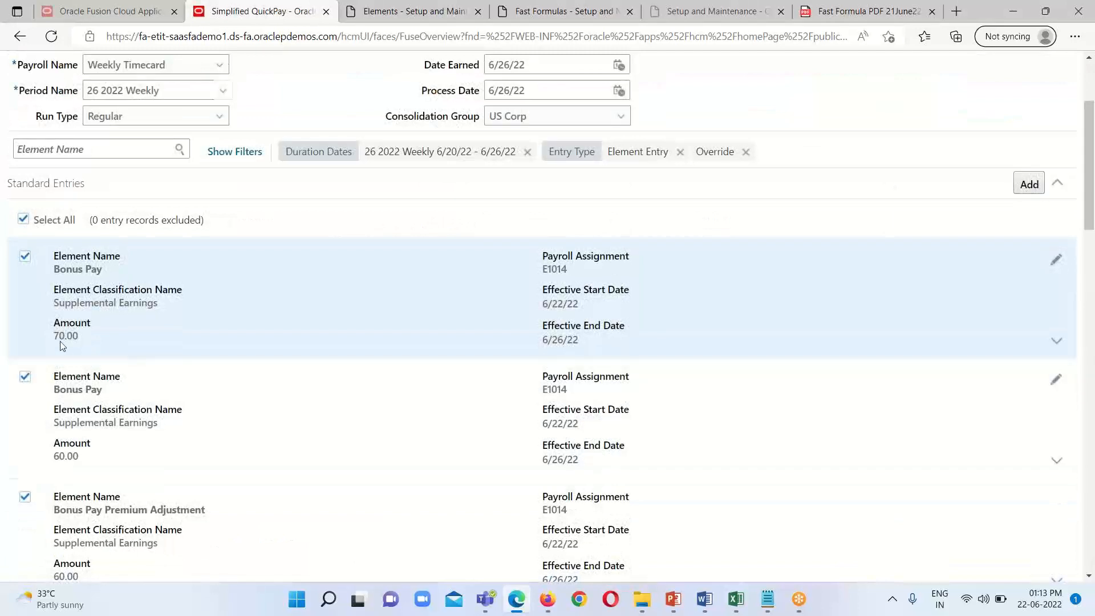
{"action": "left_click_drag", "start_coordinate": [54, 336], "coordinate": [94, 337]}
{"action": "scroll", "coordinate": [336, 365], "scroll_direction": "up", "scroll_amount": 3}
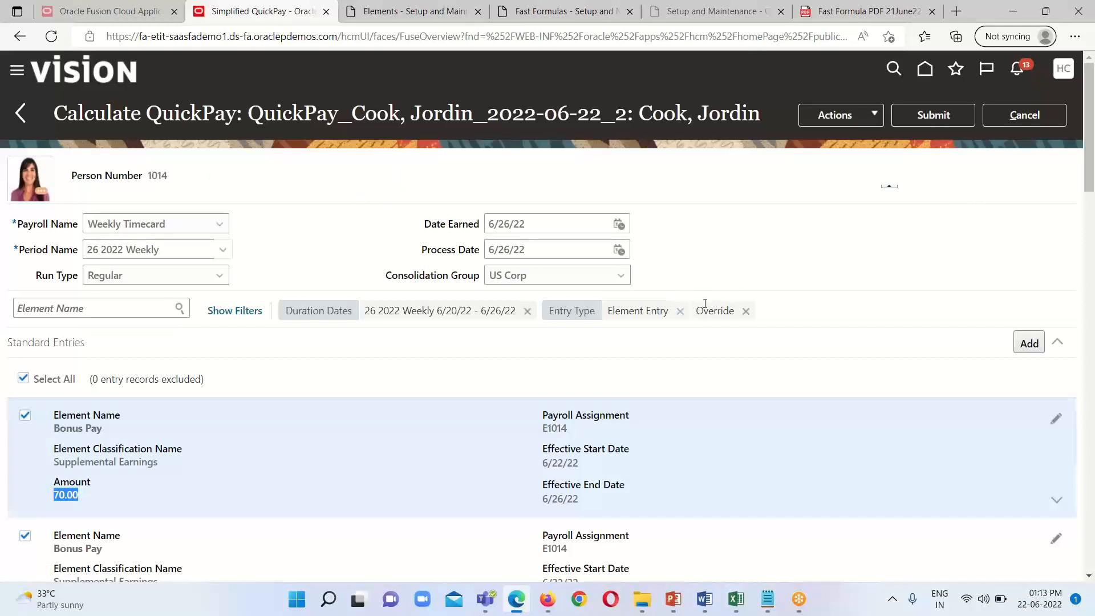
{"action": "left_click", "coordinate": [815, 271]}
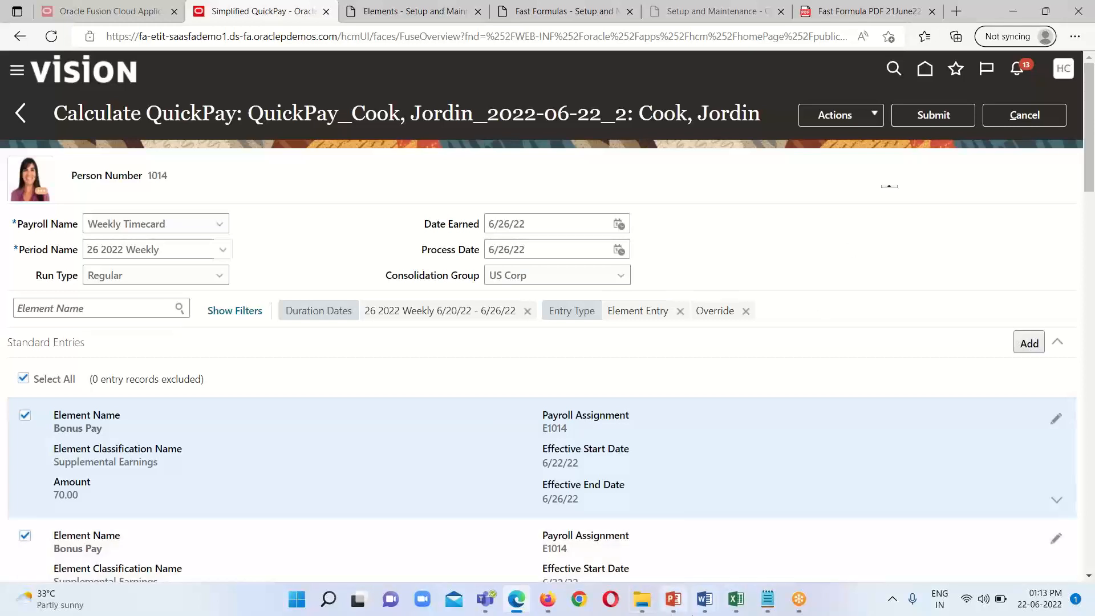
Switch to the Fast Formula PPT presentation in PowerPoint to show the Types of Fast Formula slide
{"action": "mouse_move", "coordinate": [680, 609]}
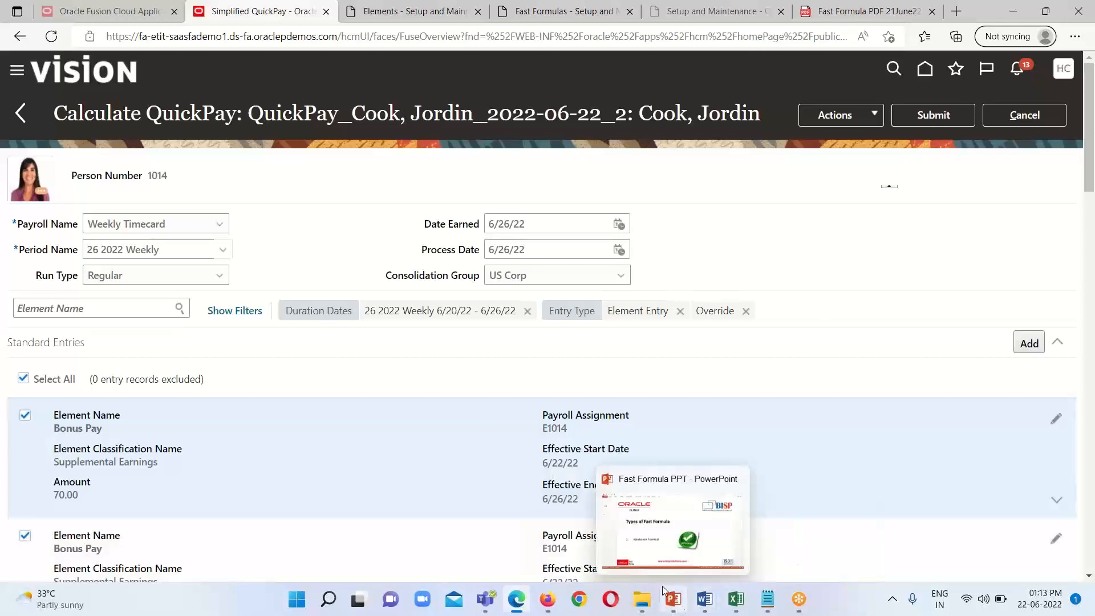
{"action": "left_click", "coordinate": [622, 531]}
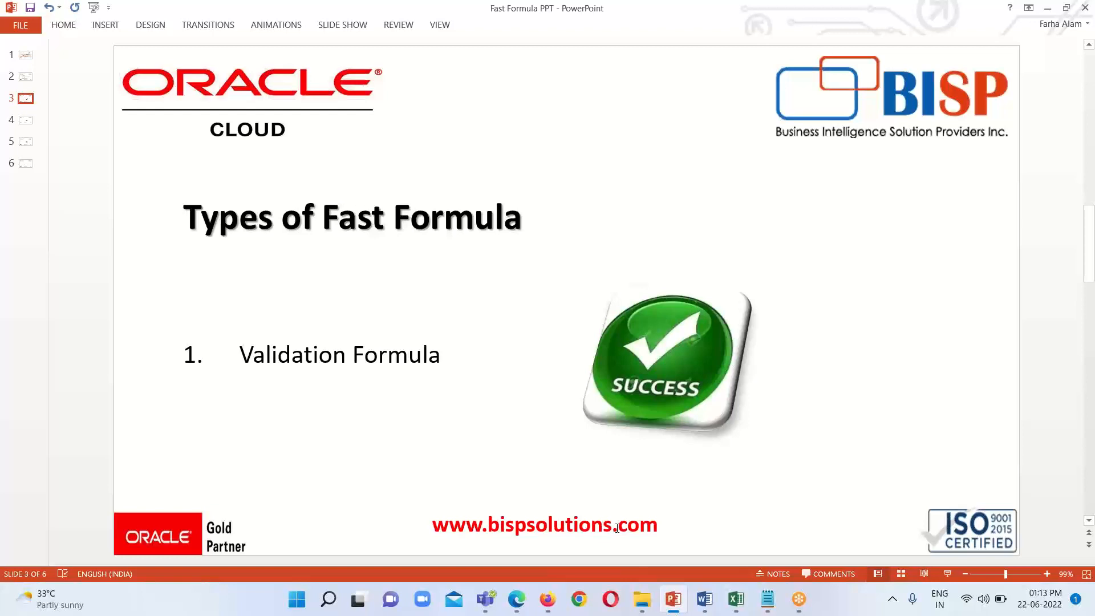